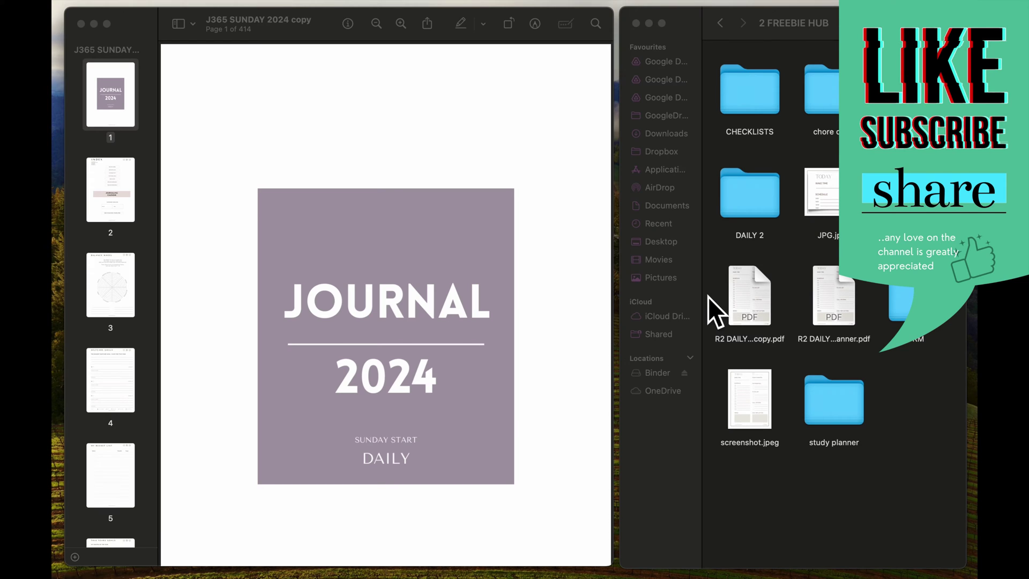
# Go from the cover to the Index, switch to Single Page view, and reach the 1 February page (56) via Journalling Calendar
pyautogui.click(98, 93)
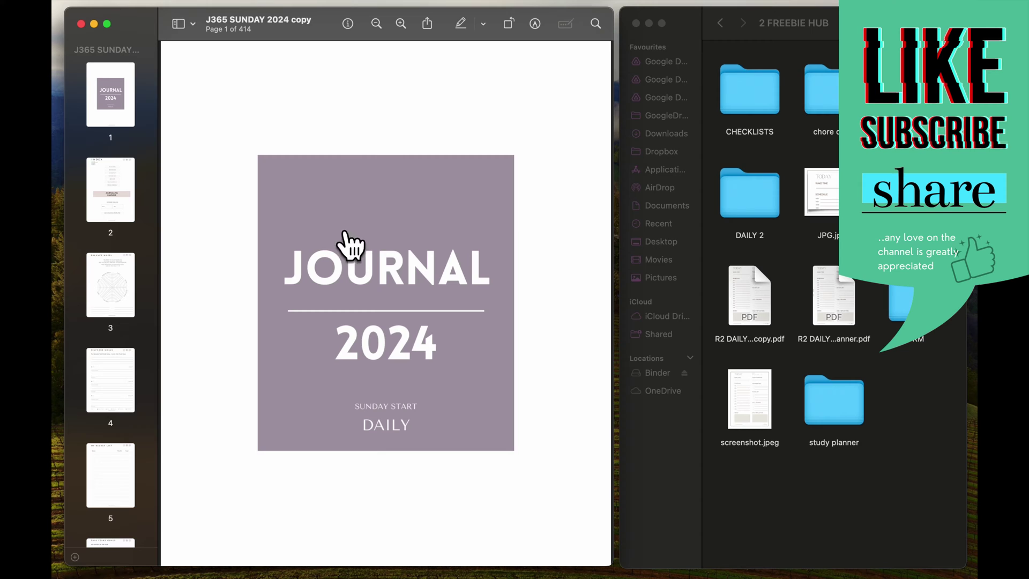
pyautogui.click(382, 243)
pyautogui.scroll(-5, 400, 375)
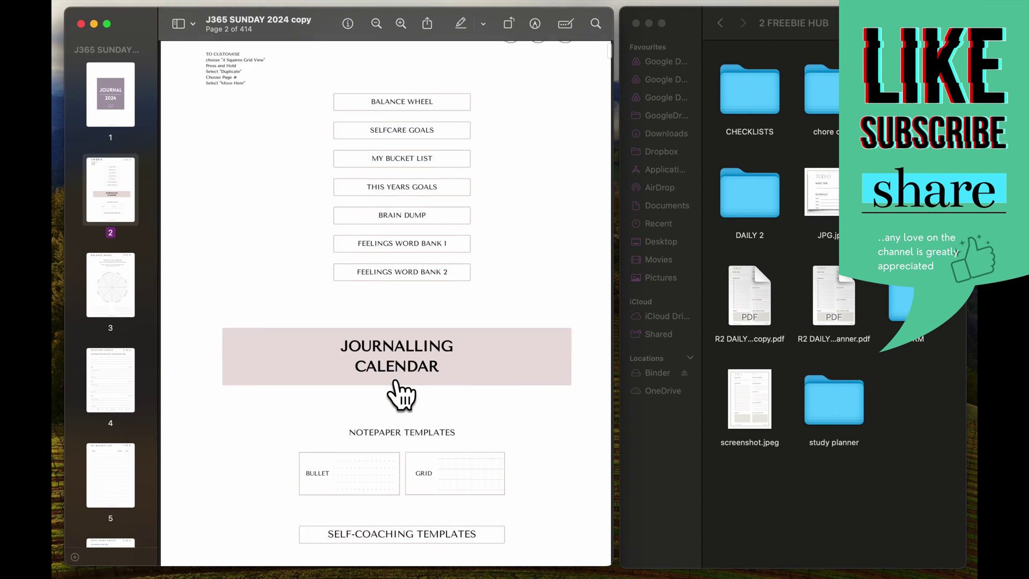
pyautogui.scroll(6, 400, 393)
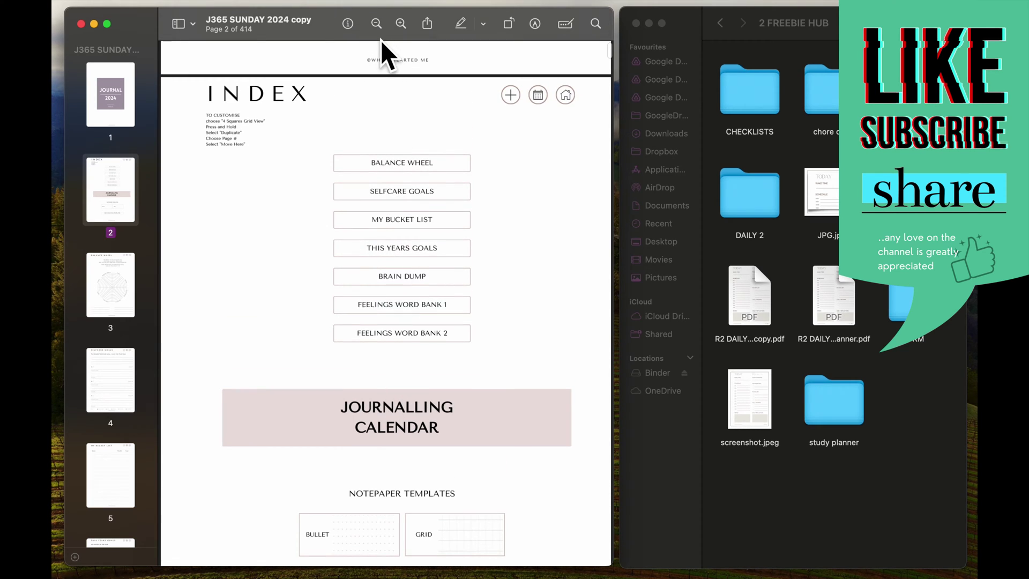
pyautogui.click(197, 5)
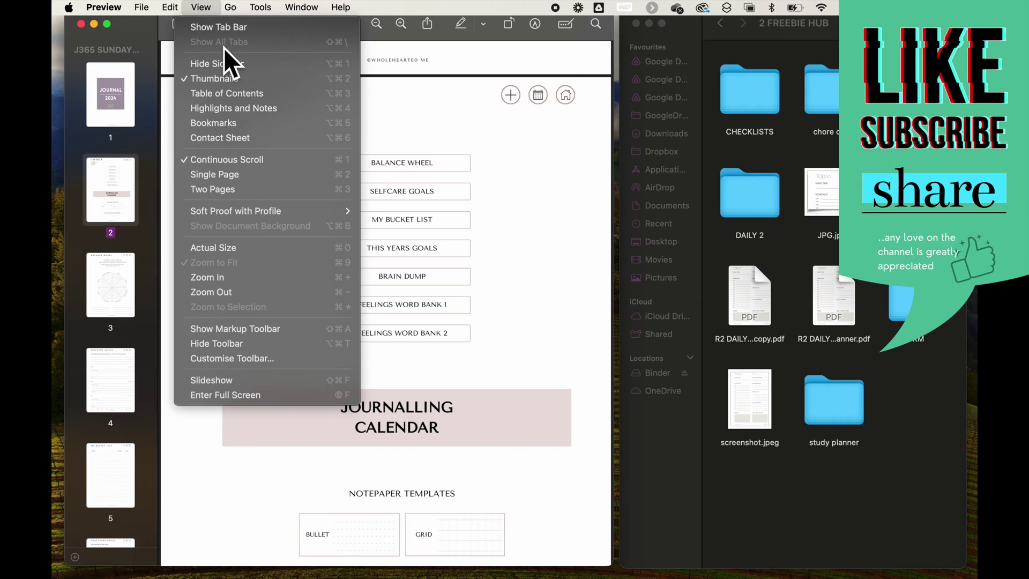
pyautogui.click(233, 174)
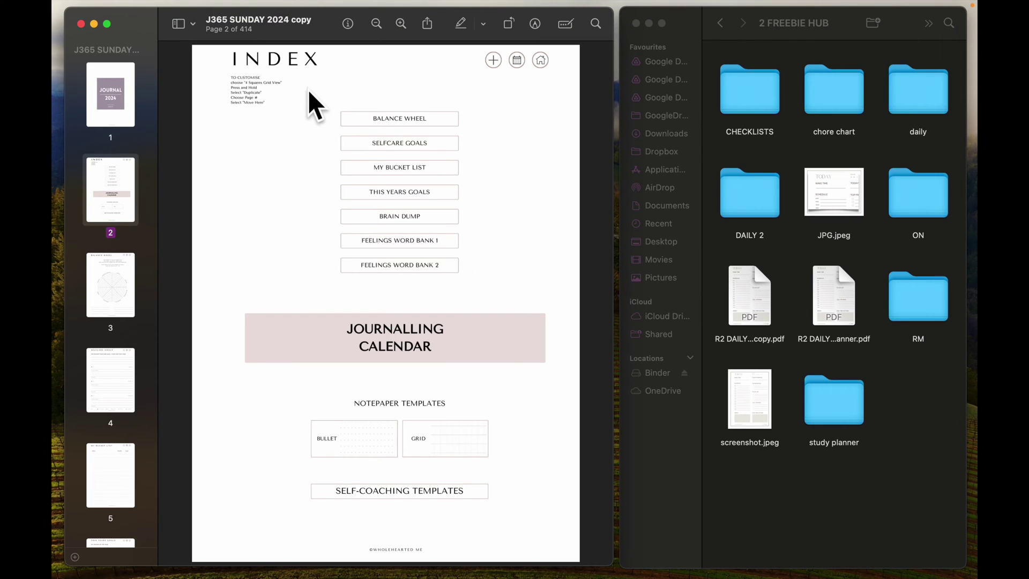
pyautogui.click(424, 337)
pyautogui.click(416, 132)
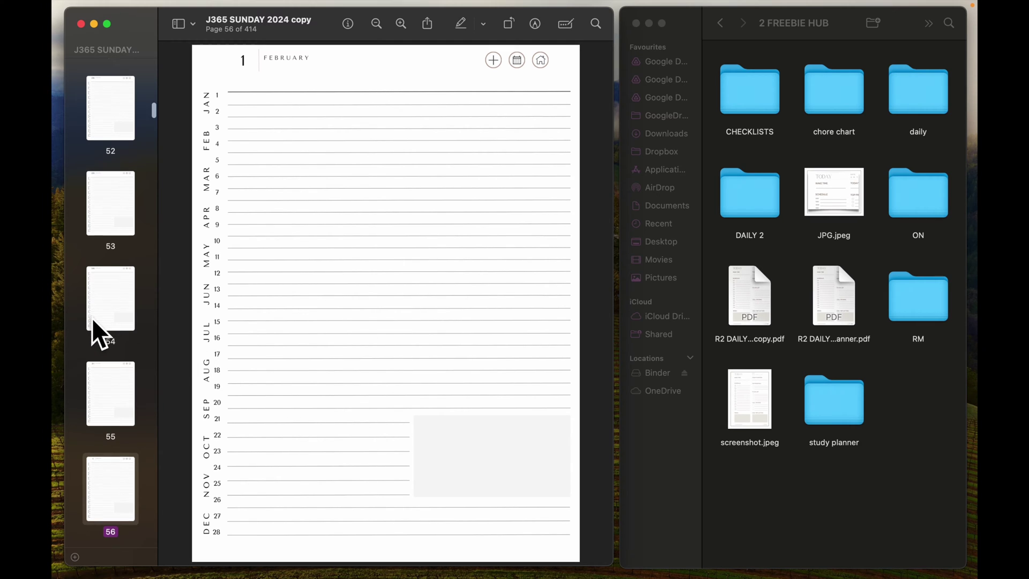
# Select R2 DAILY...copy.pdf, then R2 DAILY Planner.pdf, in the 2 FREEBIE HUB folder
pyautogui.scroll(-4, 92, 318)
pyautogui.scroll(-2, 91, 317)
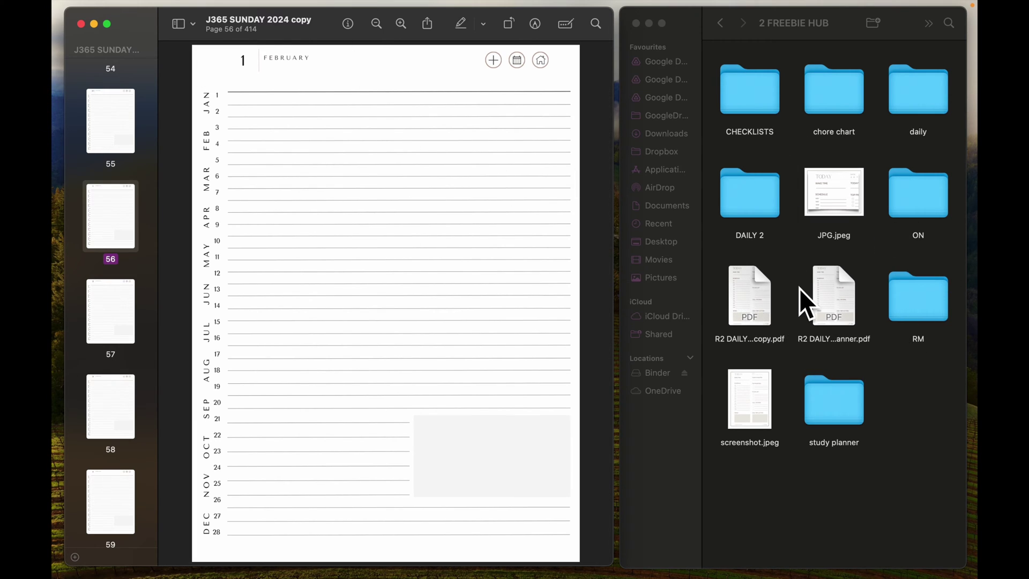
pyautogui.click(750, 290)
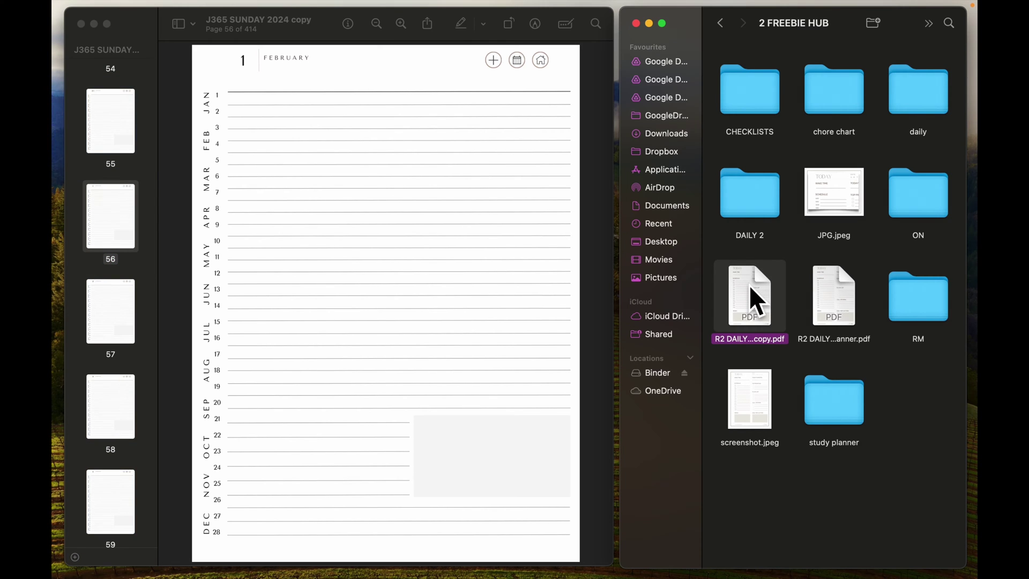
pyautogui.click(836, 301)
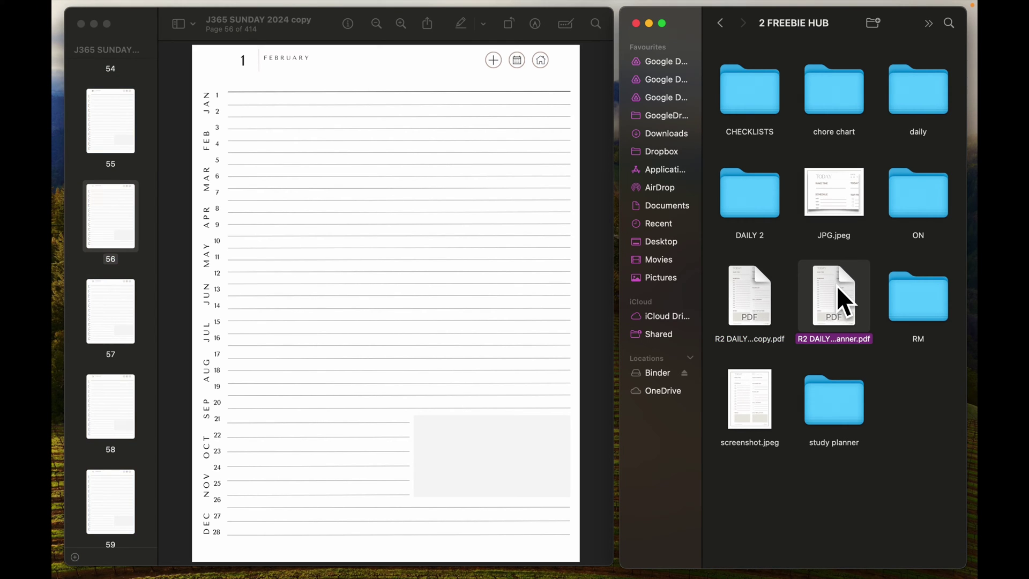
# Open R2 DAILY Planner.pdf, zoom out to the whole page, narrow and move its window, then close it
pyautogui.doubleClick(839, 300)
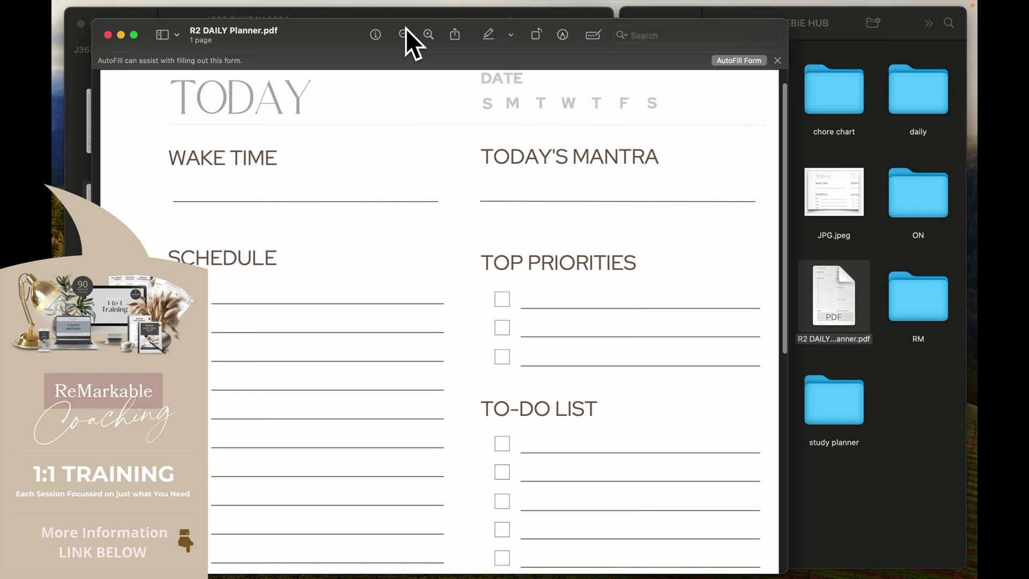
pyautogui.click(404, 35)
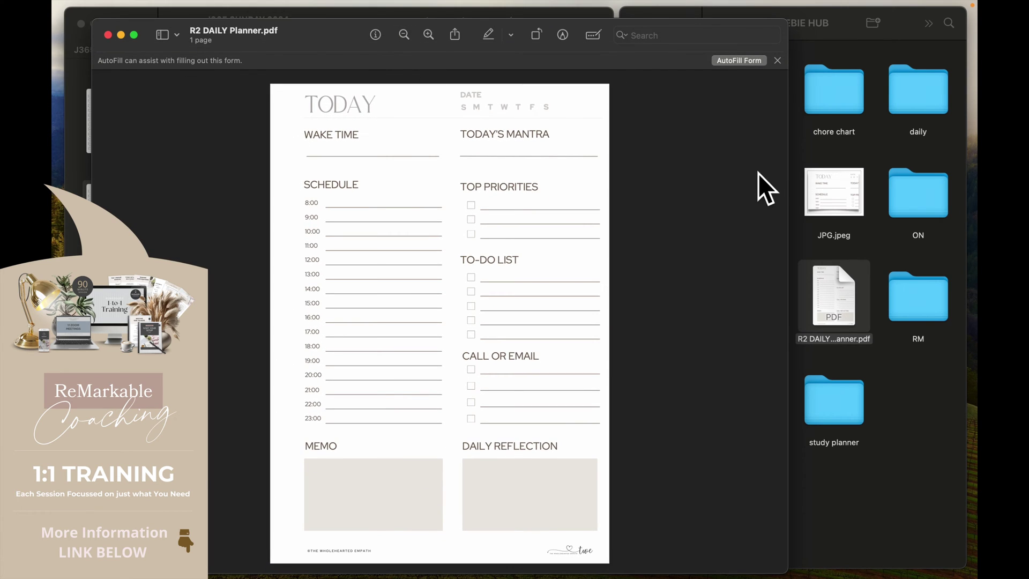
pyautogui.moveTo(792, 185); pyautogui.dragTo(547, 187)
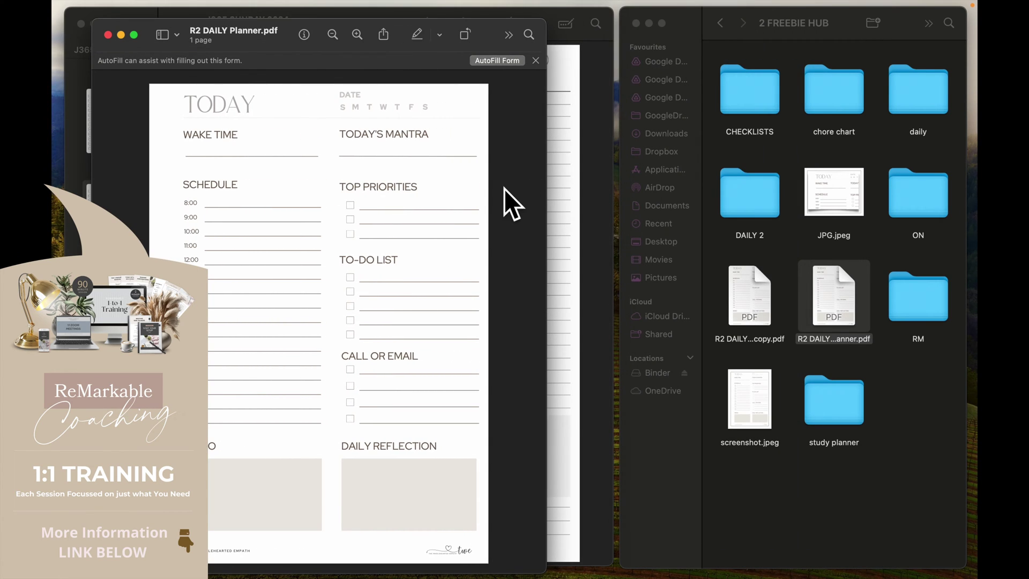
pyautogui.moveTo(255, 46); pyautogui.dragTo(637, 8)
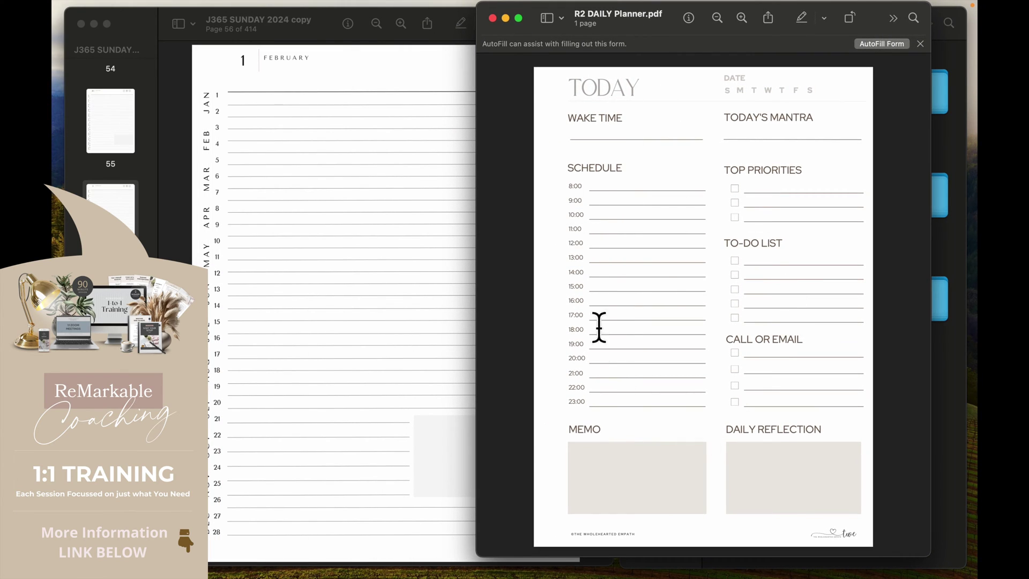
pyautogui.click(494, 18)
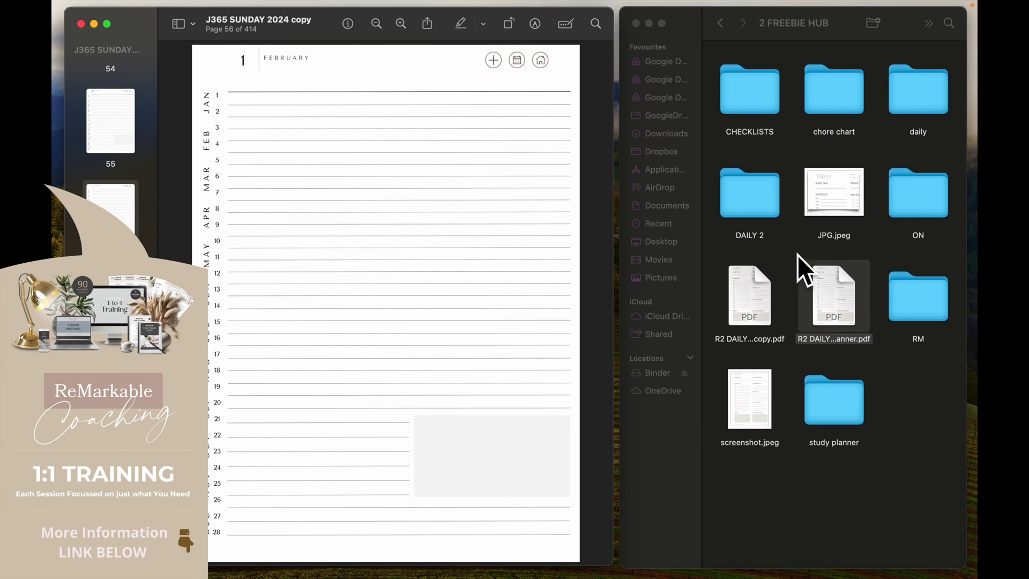
# Reopen R2 DAILY Planner.pdf briefly, close it again, and select the R2 DAILY copy PDF
pyautogui.doubleClick(837, 288)
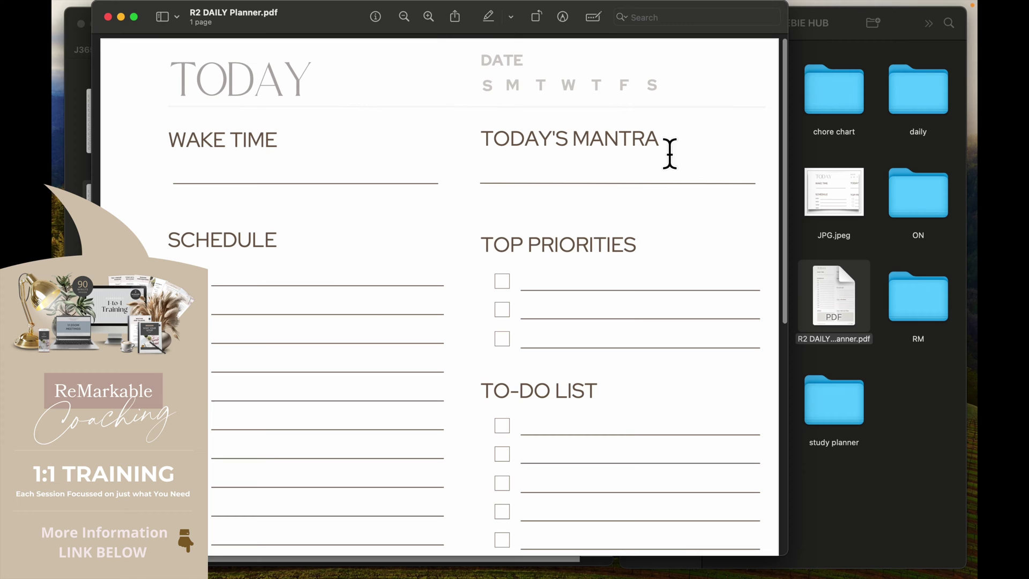
pyautogui.moveTo(300, 16); pyautogui.dragTo(422, 60)
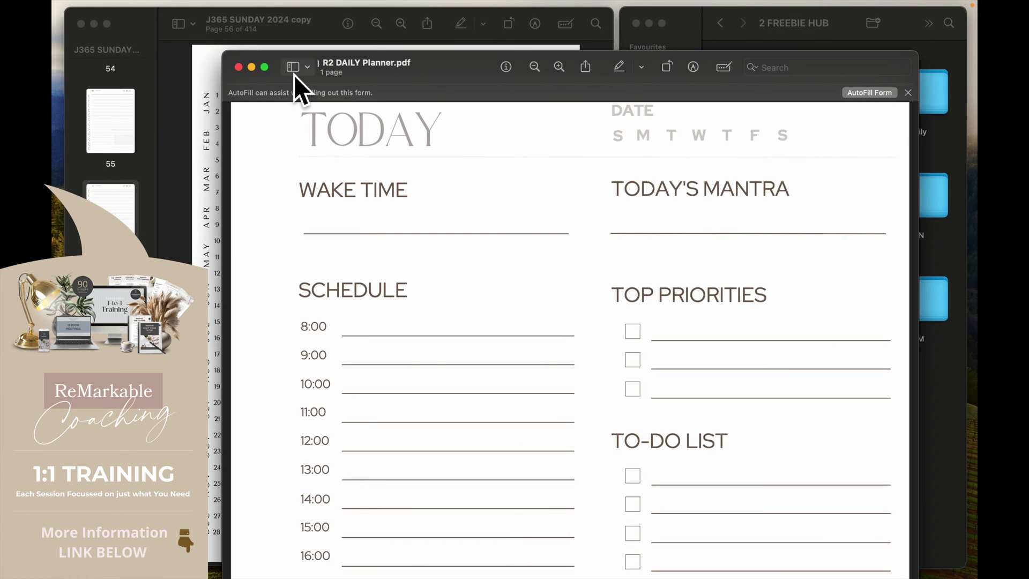
pyautogui.click(238, 66)
pyautogui.click(750, 294)
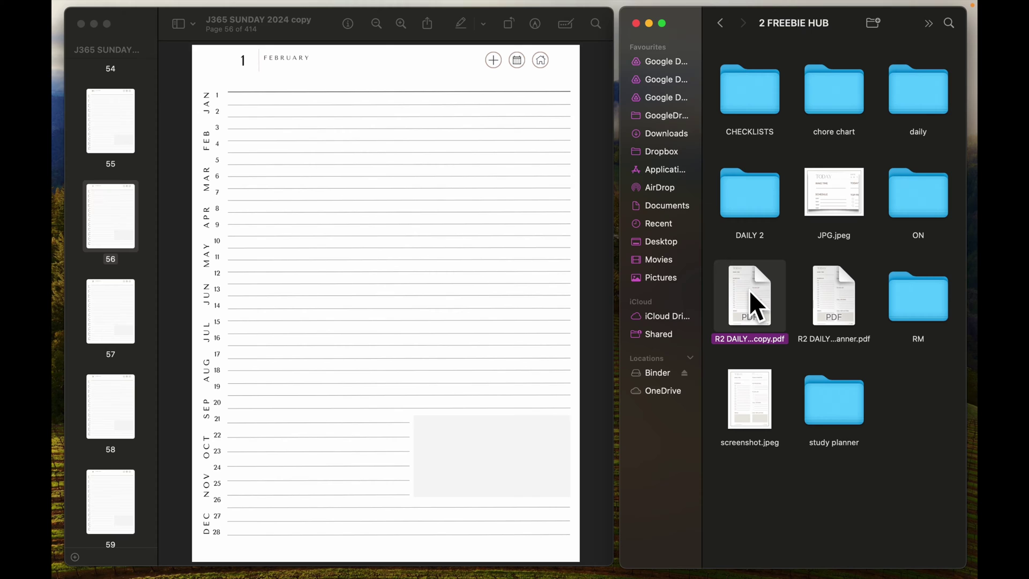
# Drop the R2 DAILY copy PDF below page 56, making 415 pages, and check pages 57, 58, 56
pyautogui.moveTo(750, 295); pyautogui.dragTo(87, 283)
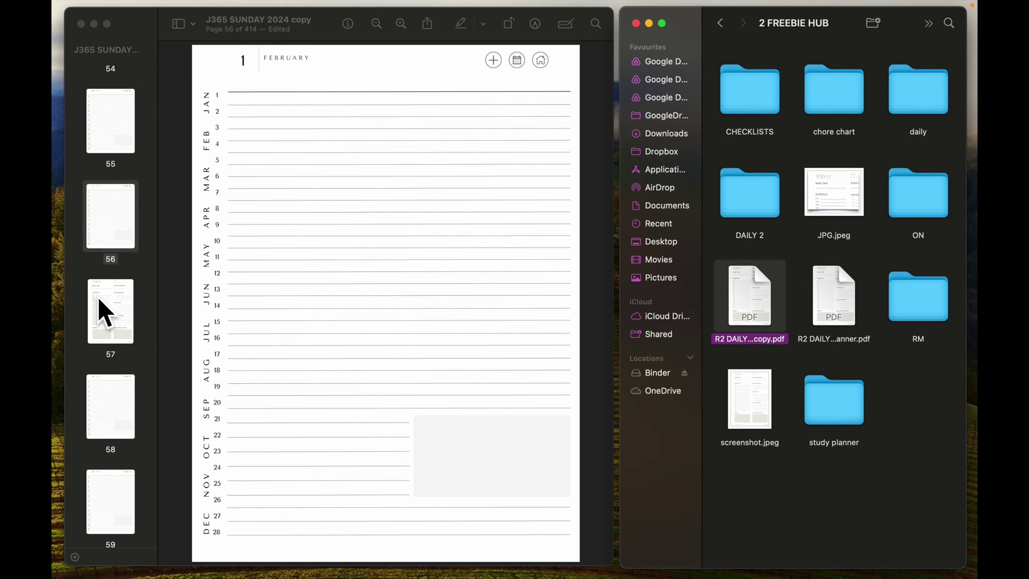
pyautogui.click(117, 316)
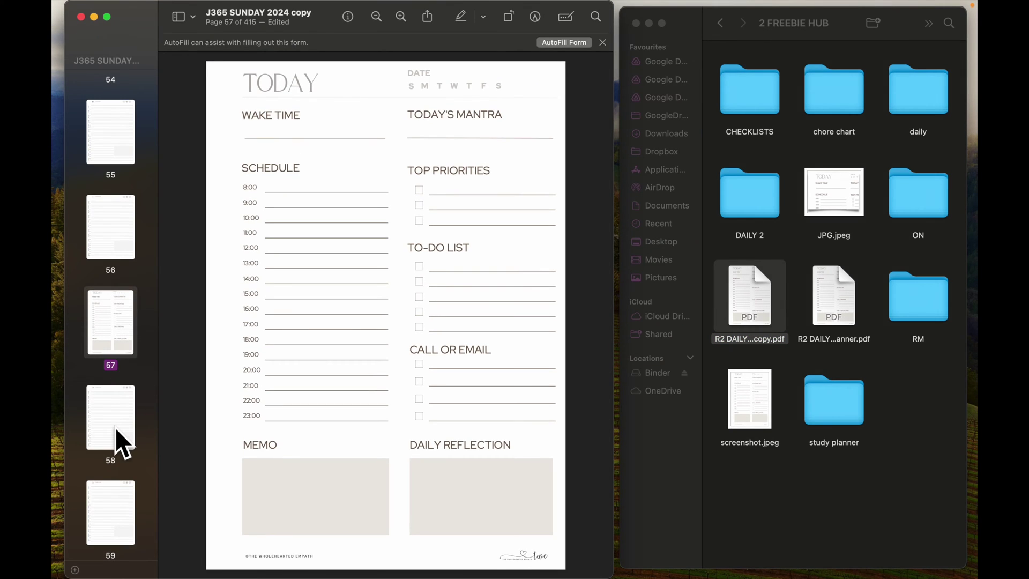
pyautogui.click(115, 426)
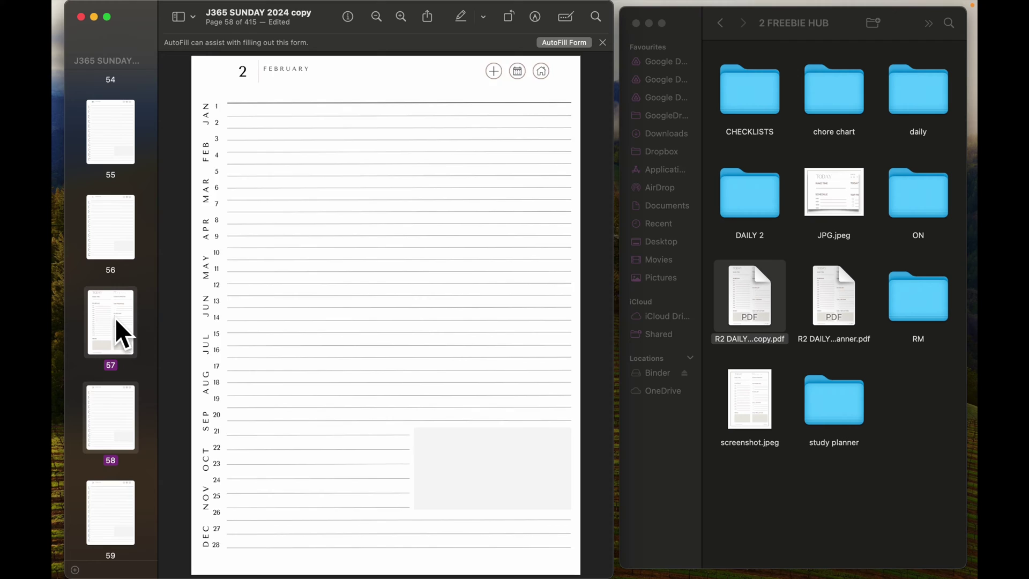
pyautogui.click(115, 317)
# Test the 1 February page's calendar link, then jump from the calendar to February 2
pyautogui.click(102, 220)
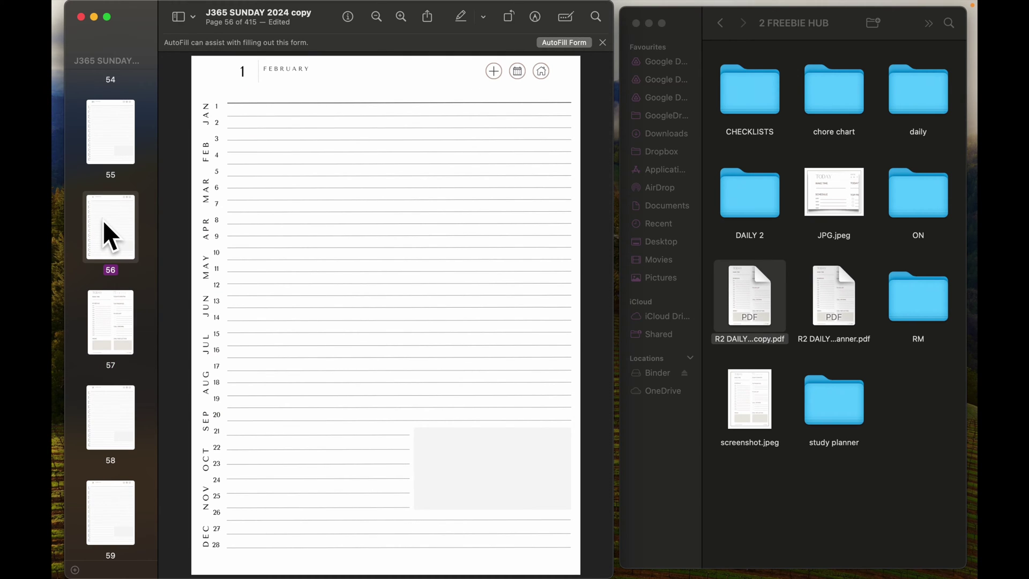
pyautogui.click(519, 74)
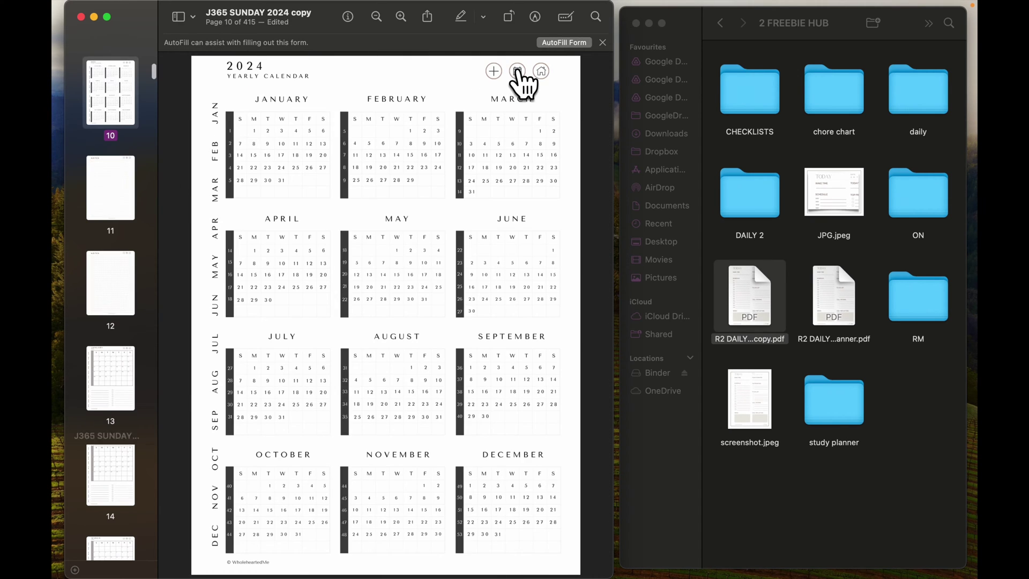
pyautogui.click(414, 138)
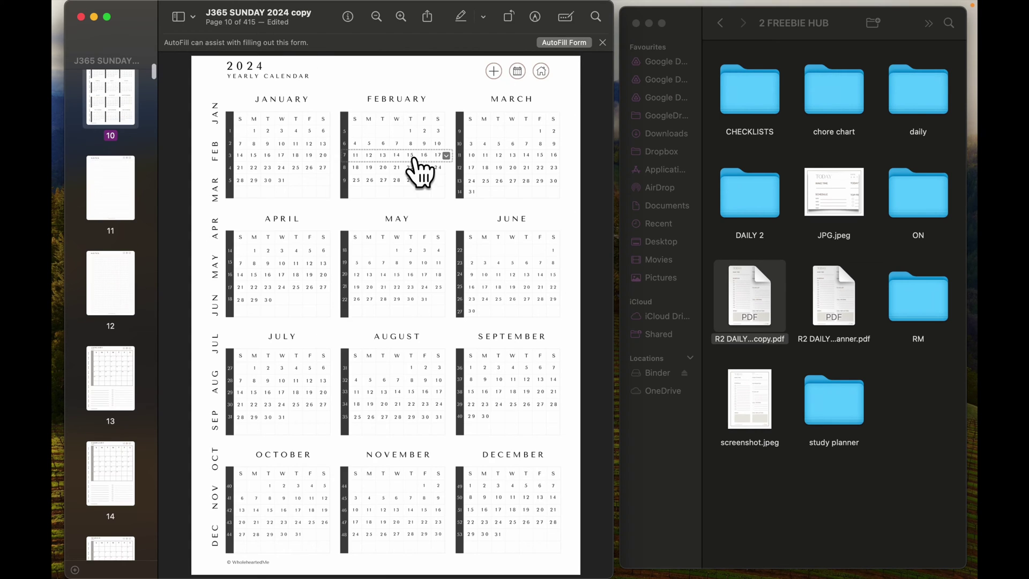
pyautogui.click(423, 139)
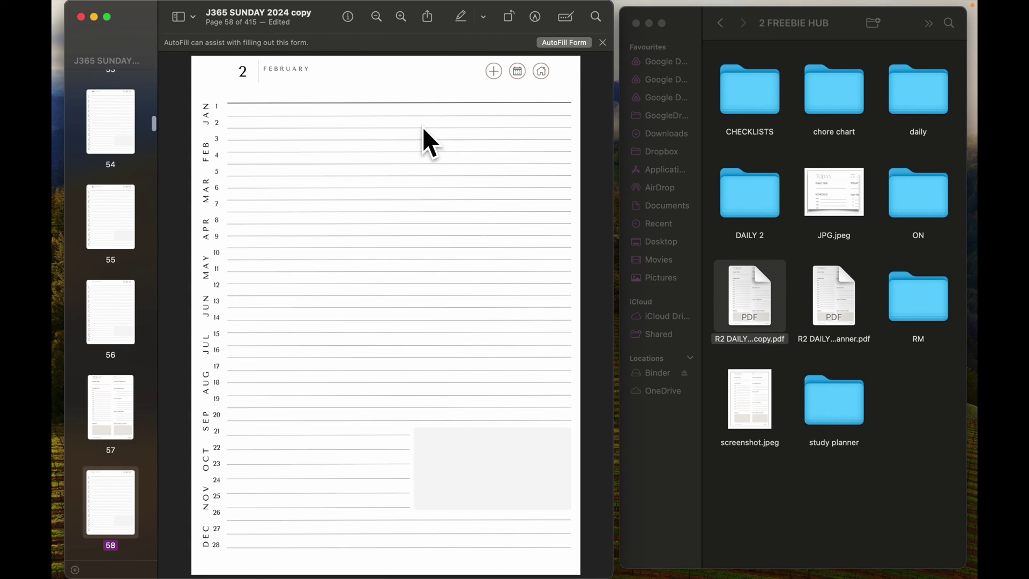
pyautogui.scroll(-3, 102, 393)
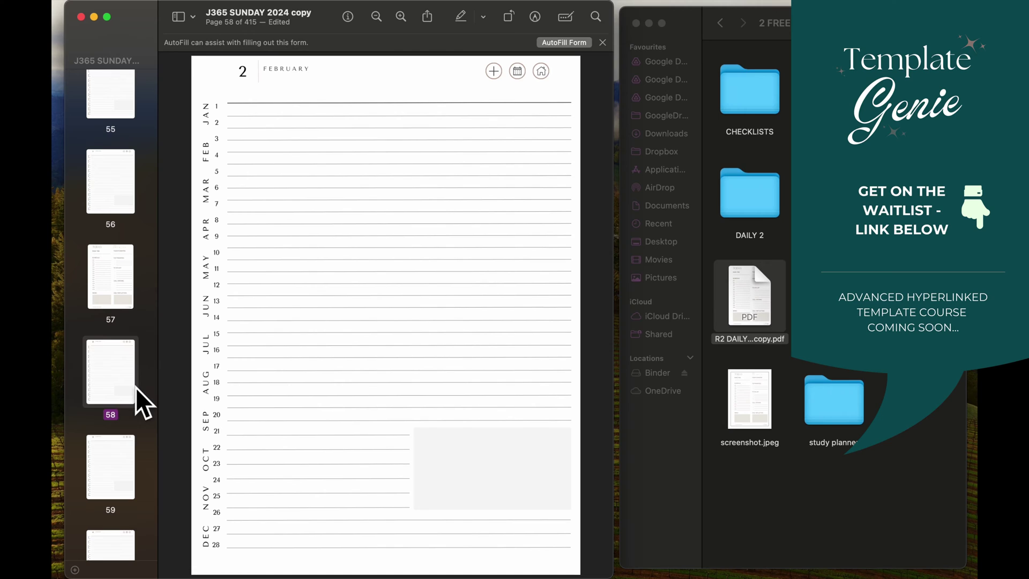
pyautogui.scroll(-3, 111, 352)
pyautogui.scroll(2, 111, 352)
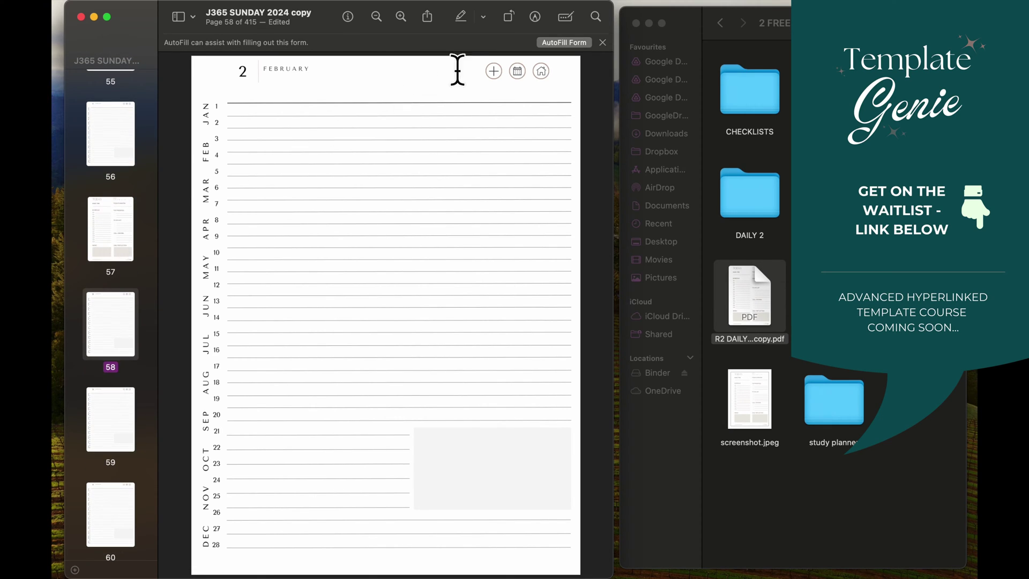
# Return to the calendar, open February 3, then view February 2 and the inserted page 57
pyautogui.click(517, 72)
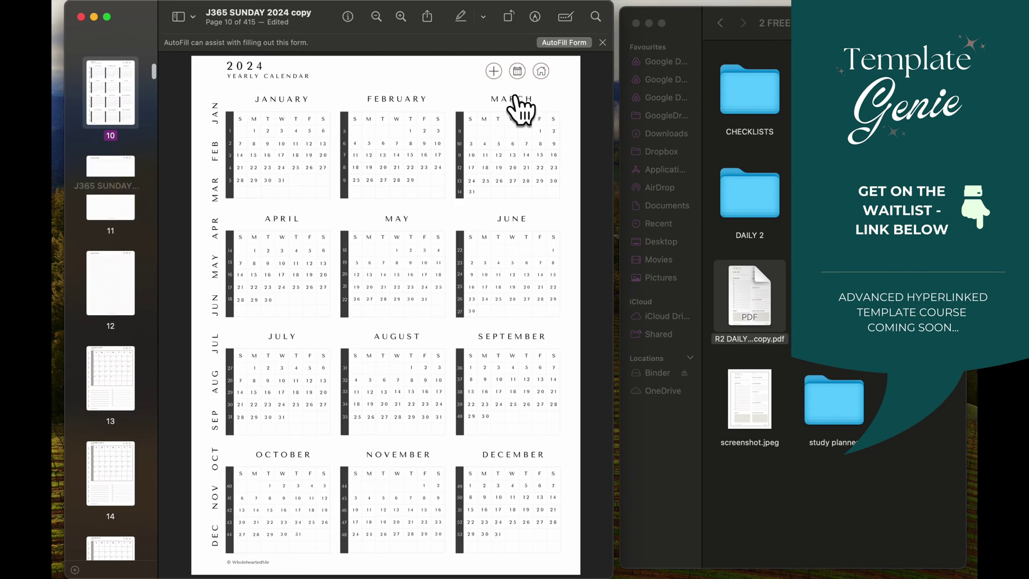
pyautogui.click(438, 135)
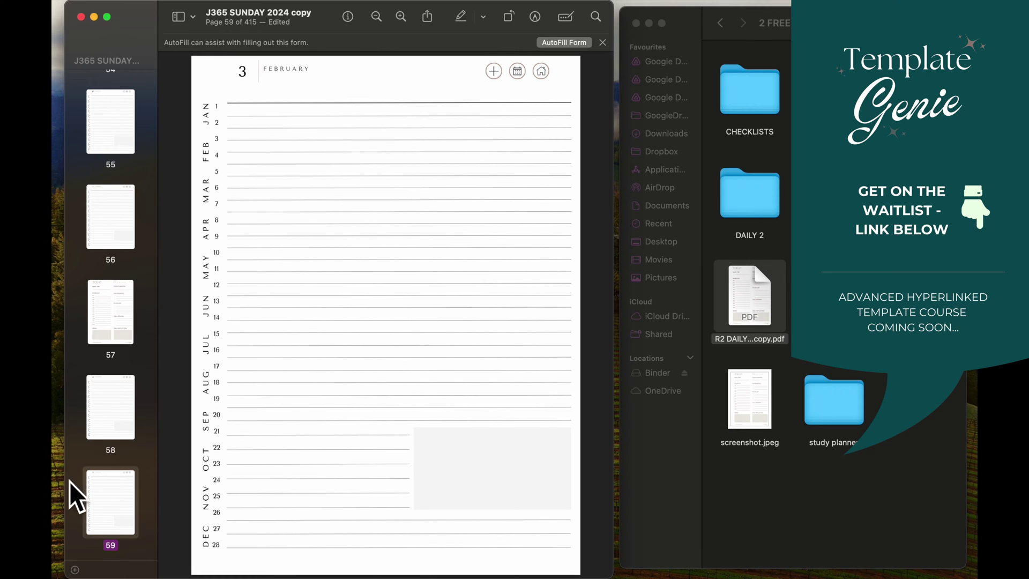
pyautogui.click(113, 390)
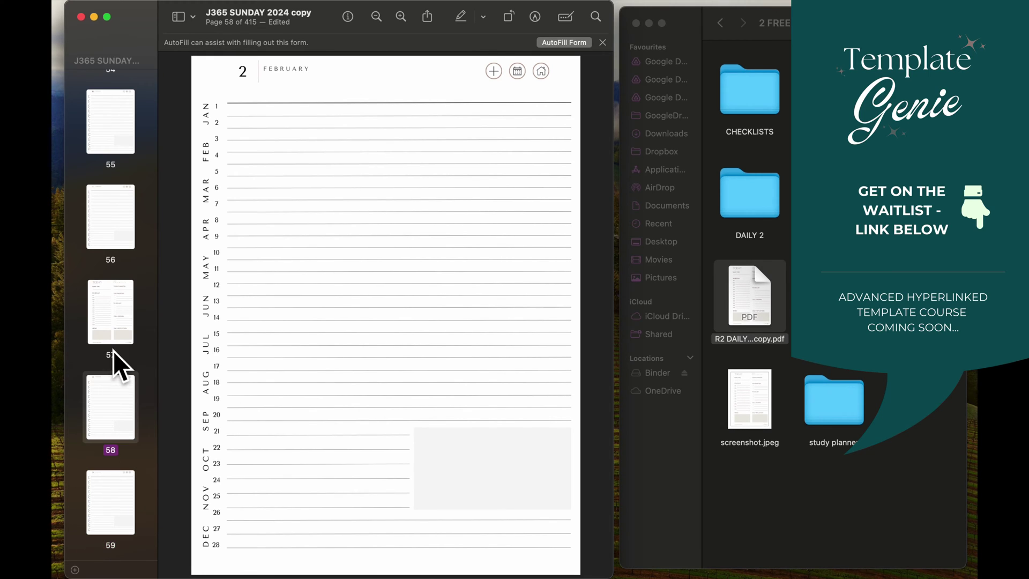
pyautogui.click(111, 303)
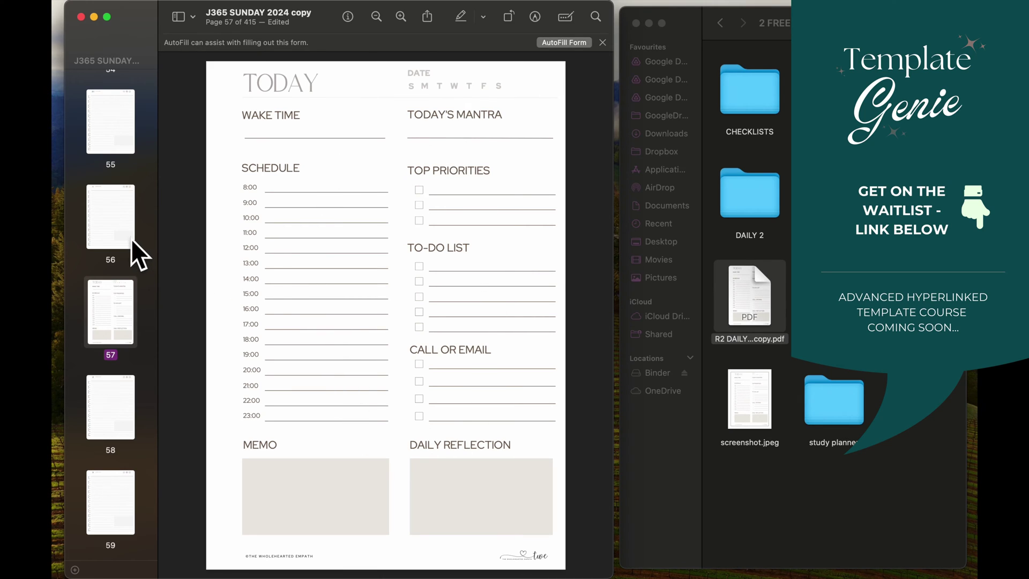
# Test the Index link and the BALANCE WHEEL and SELFCARE GOALS links with their returns to the Index
pyautogui.click(109, 219)
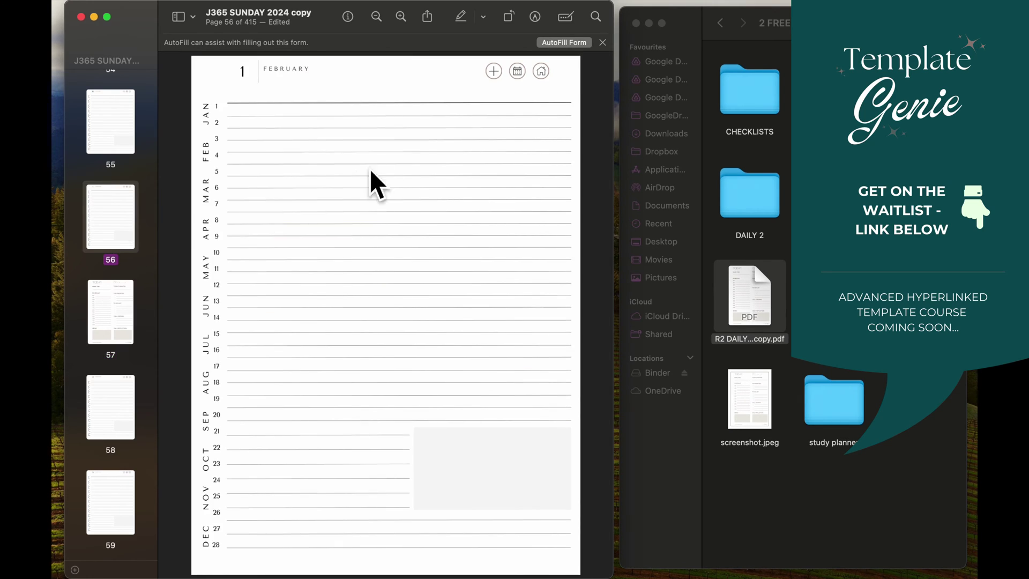
pyautogui.click(517, 71)
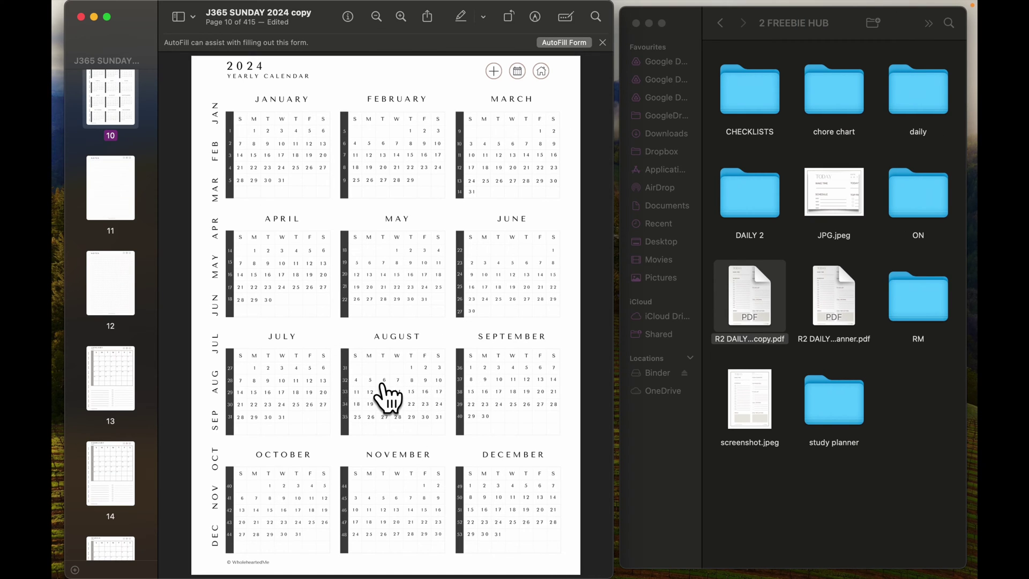
pyautogui.scroll(3, 110, 226)
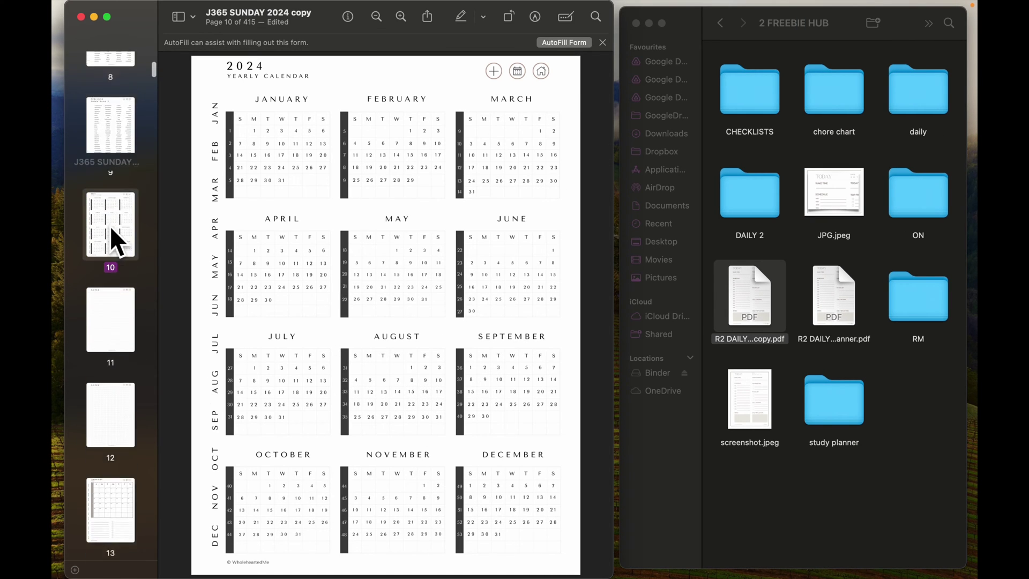
pyautogui.click(541, 71)
pyautogui.click(416, 131)
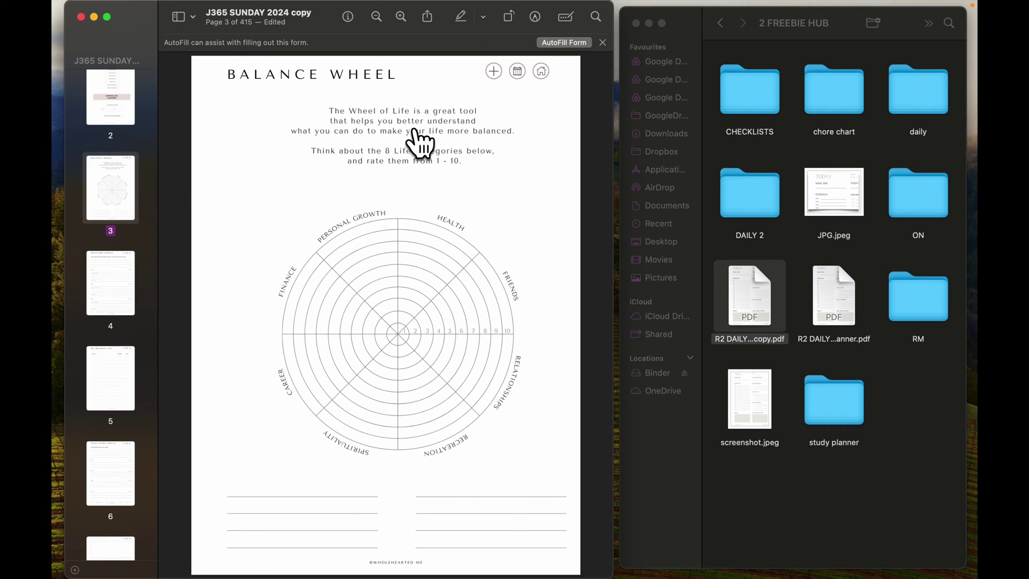
pyautogui.click(542, 73)
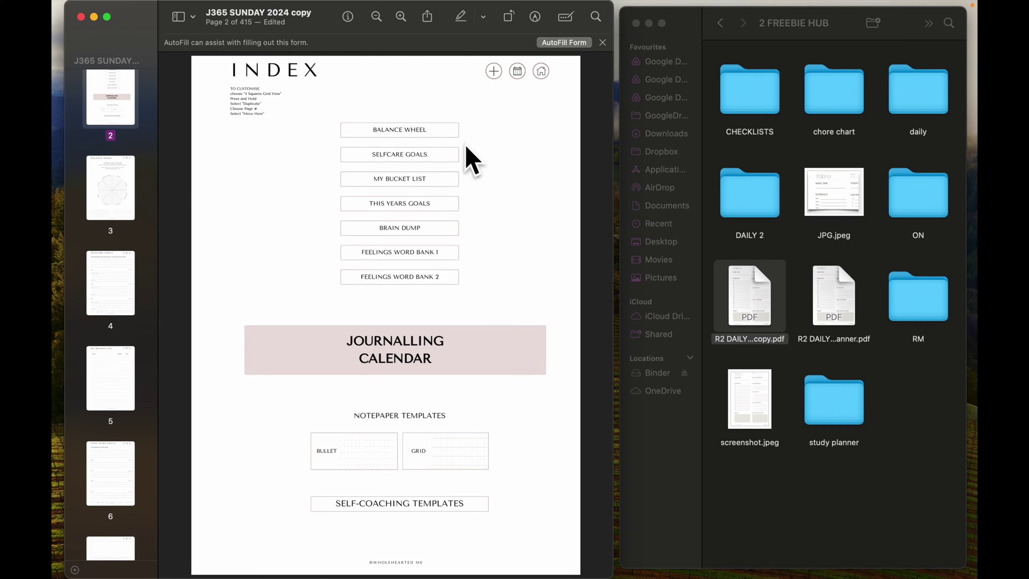
pyautogui.click(420, 153)
pyautogui.click(541, 73)
# Follow Journalling Calendar to February 1 and view the inserted TODAY daily page 57
pyautogui.click(434, 357)
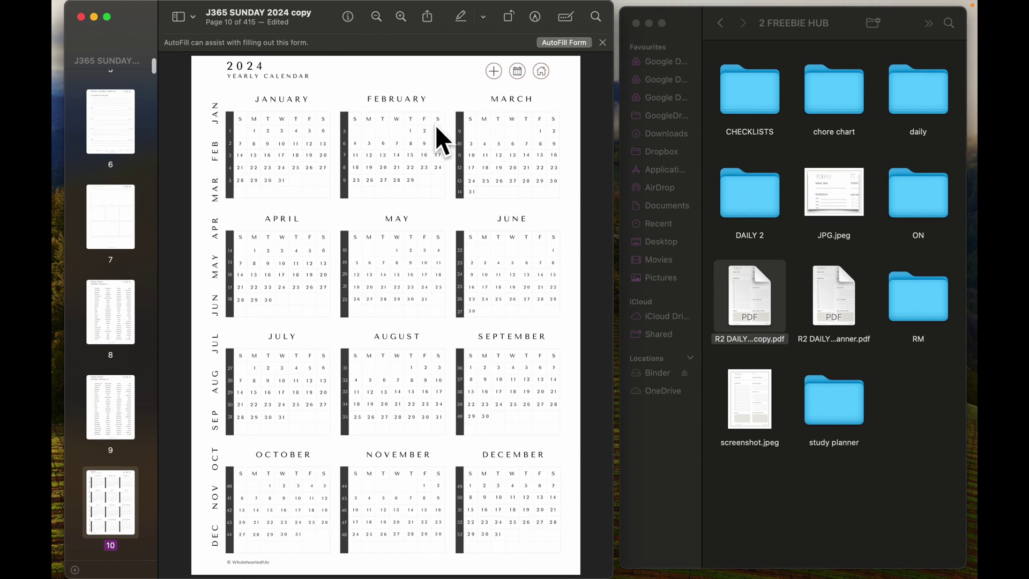
pyautogui.click(421, 134)
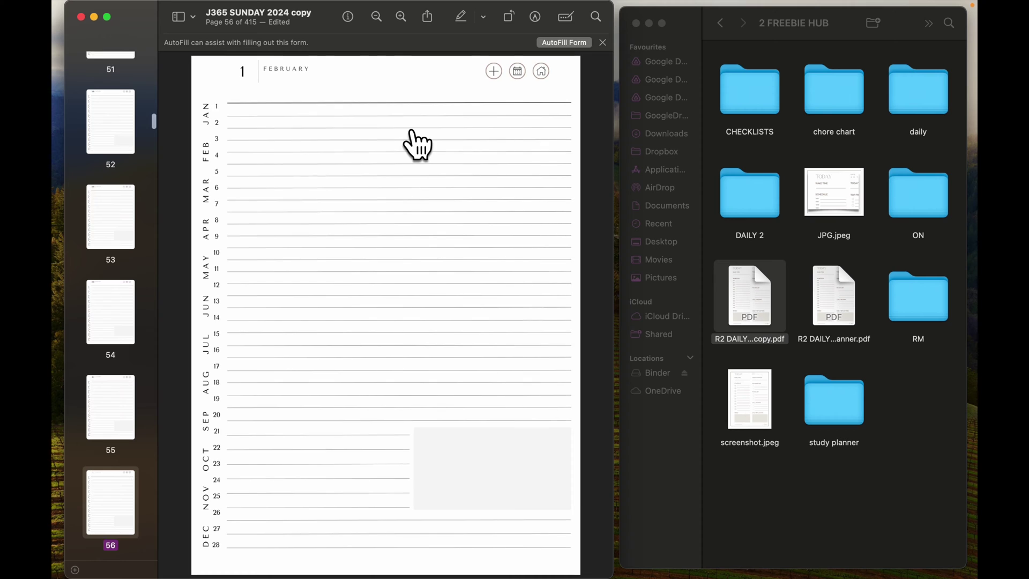
pyautogui.scroll(-3, 111, 251)
pyautogui.scroll(-5, 110, 301)
pyautogui.click(109, 205)
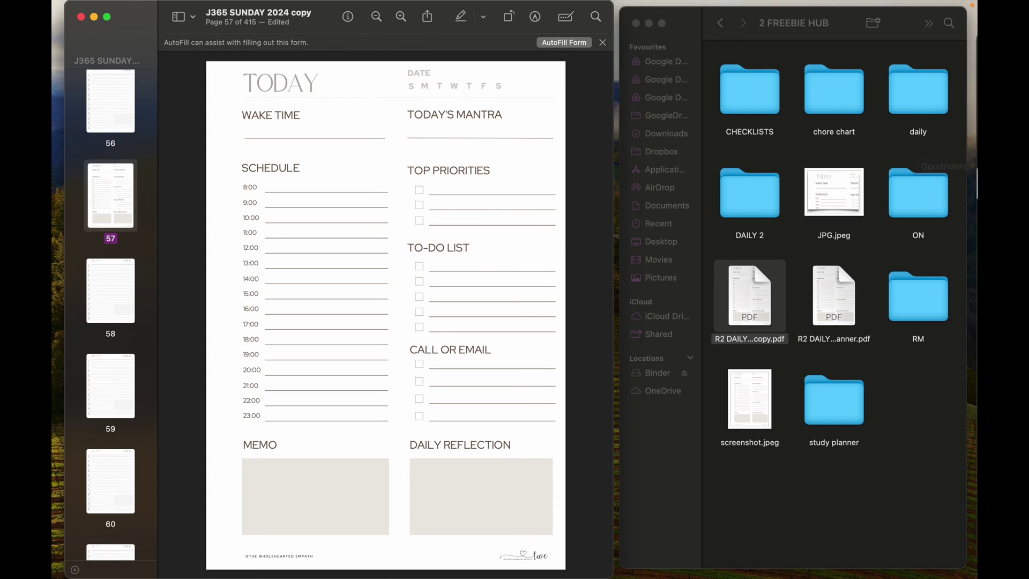
# Close the 2 FREEBIE HUB window and arrange reMarkable's My files beside the journal at page 57
pyautogui.moveTo(959, 164)
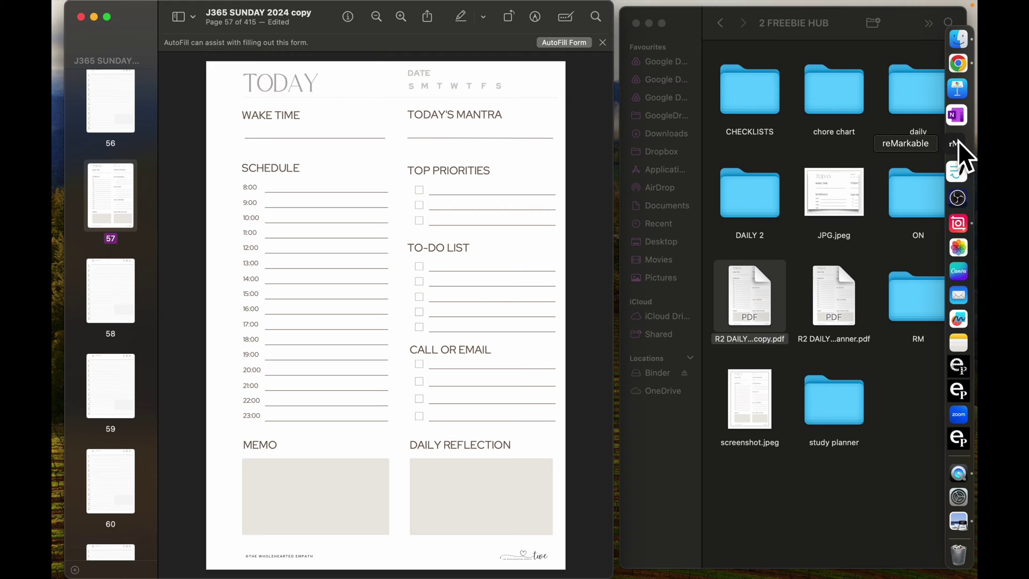
pyautogui.click(636, 23)
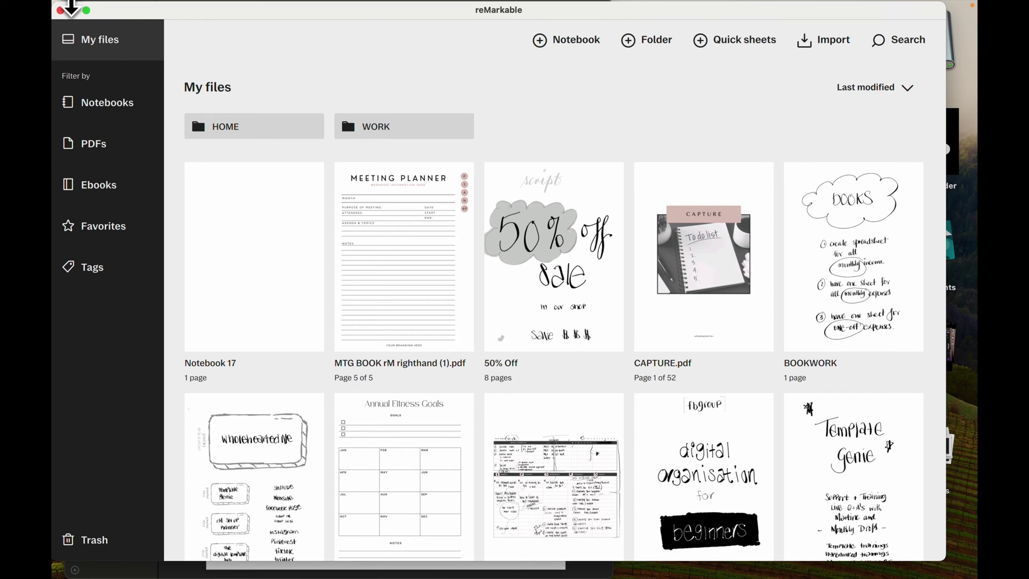
pyautogui.moveTo(53, 3); pyautogui.dragTo(54, 201)
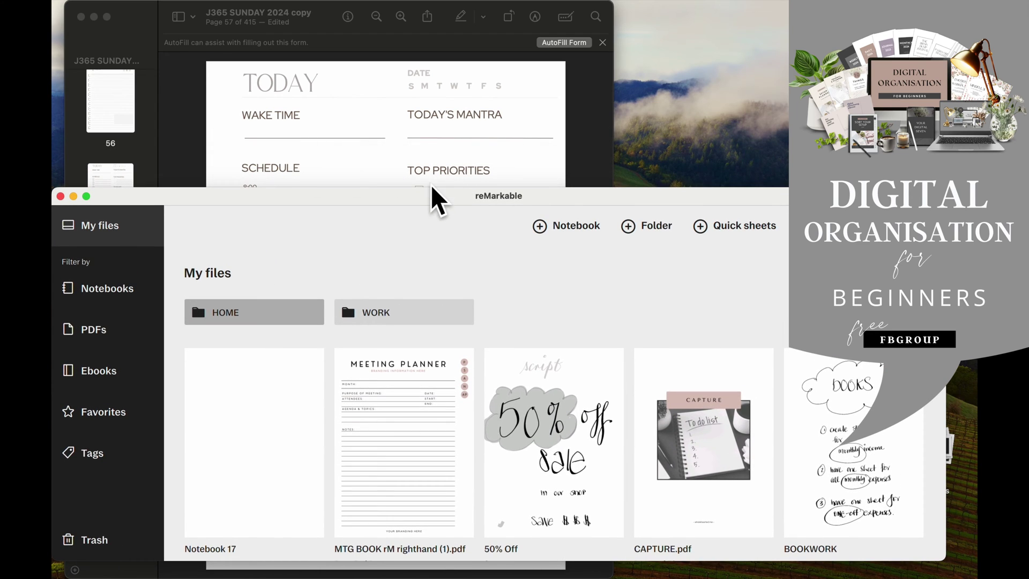
pyautogui.moveTo(410, 194); pyautogui.dragTo(444, 224)
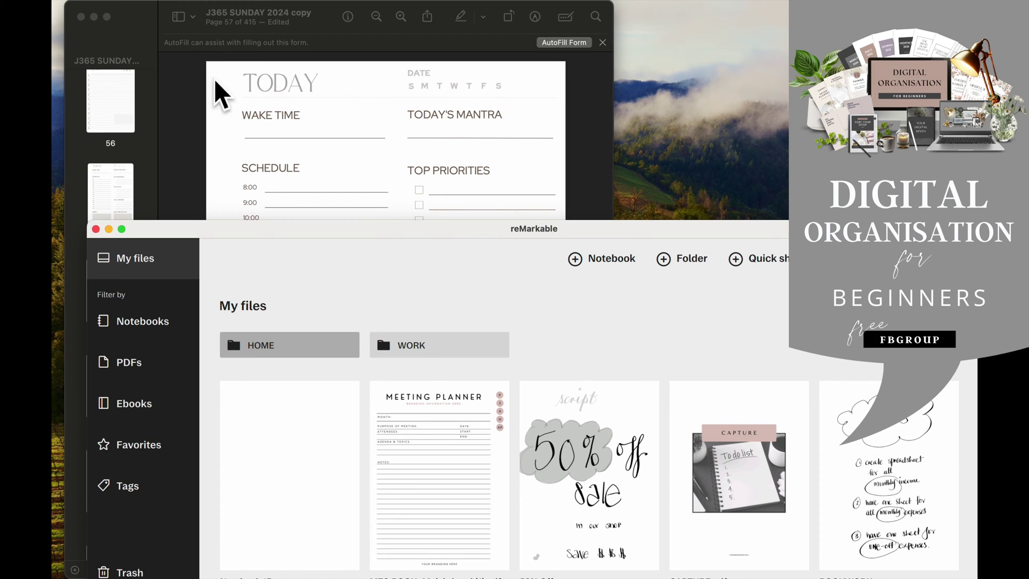
pyautogui.moveTo(137, 20); pyautogui.dragTo(241, 22)
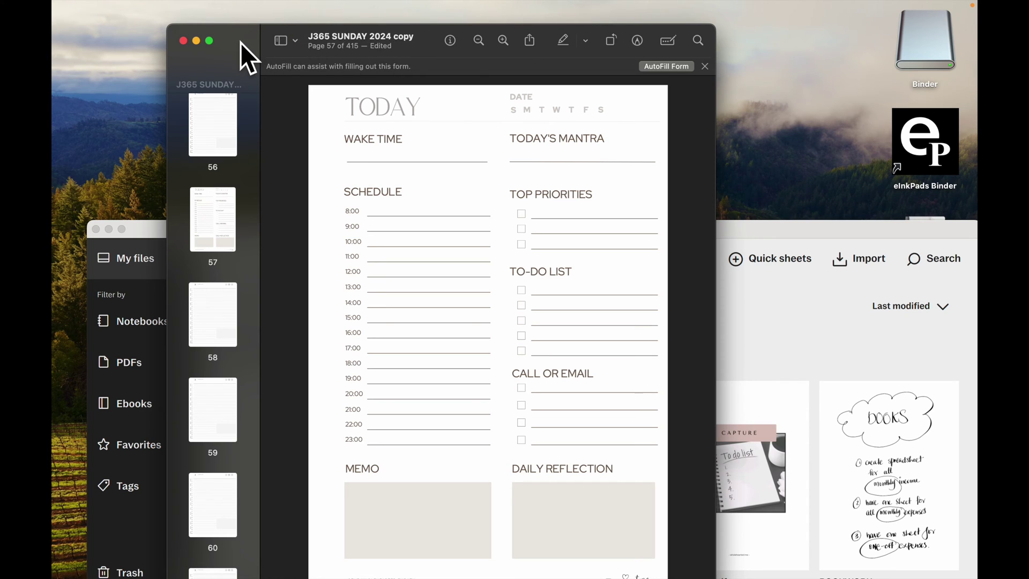
# Save and close the edited journal, then drag J365 SUNDAY 2024 copy.pdf into reMarkable
pyautogui.press('super+s')
pyautogui.click(184, 41)
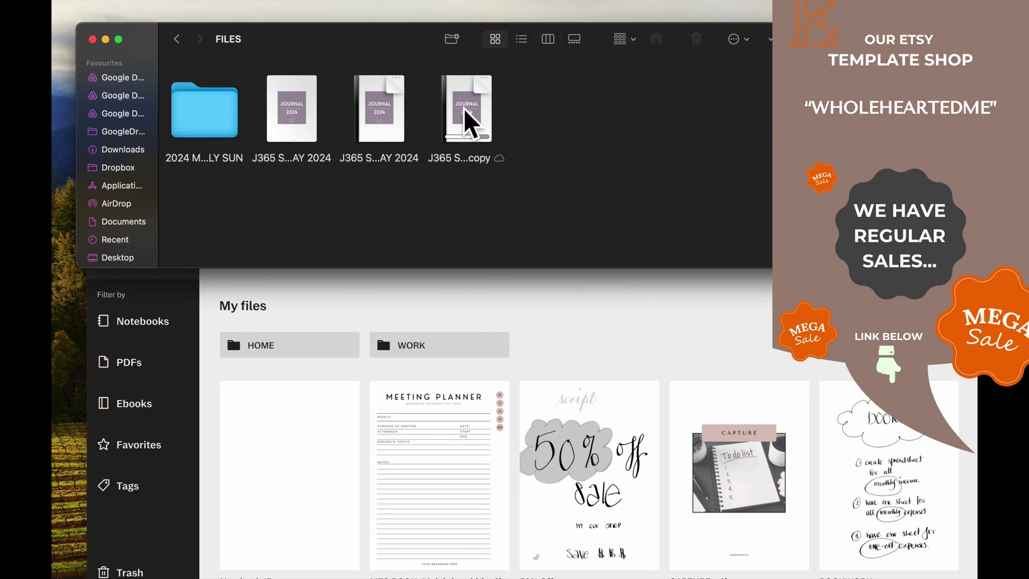
pyautogui.click(454, 159)
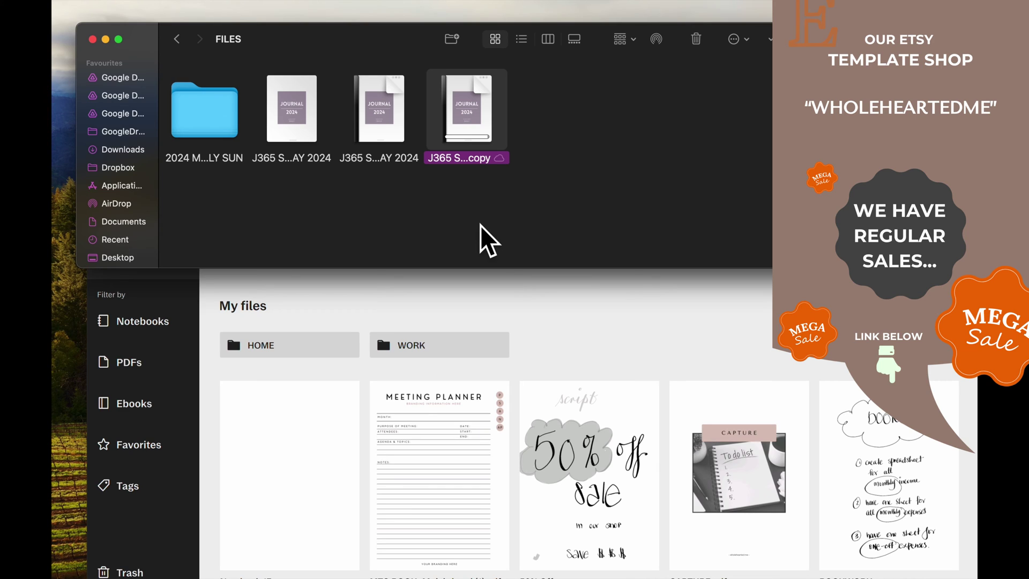
pyautogui.click(439, 159)
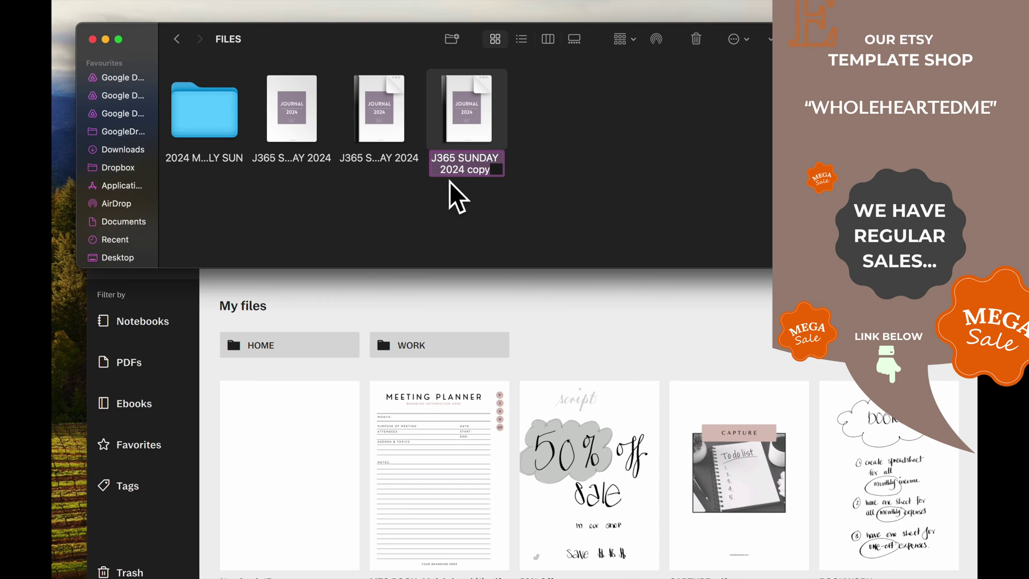
pyautogui.click(568, 175)
pyautogui.click(467, 91)
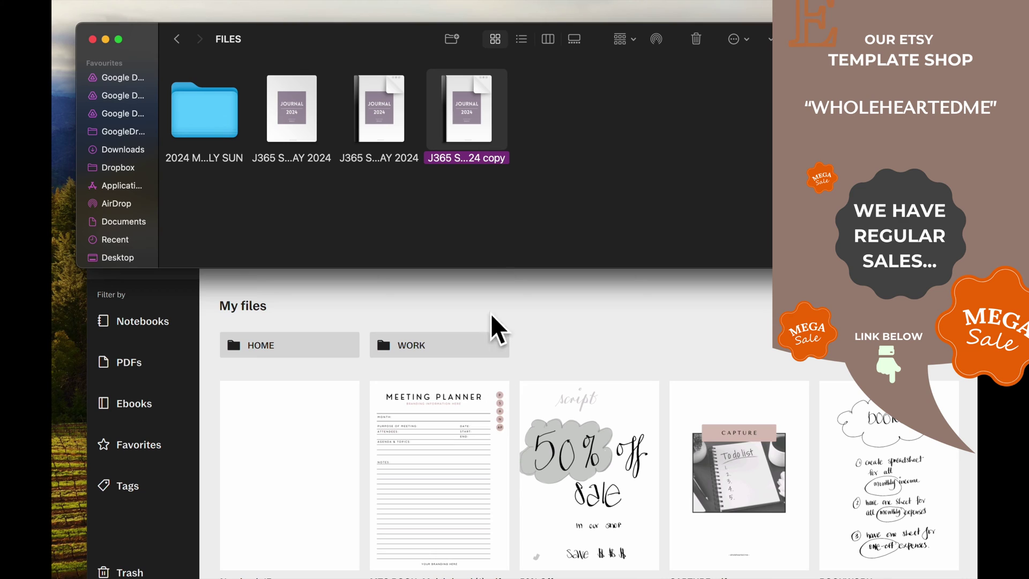
pyautogui.moveTo(463, 97); pyautogui.dragTo(433, 343)
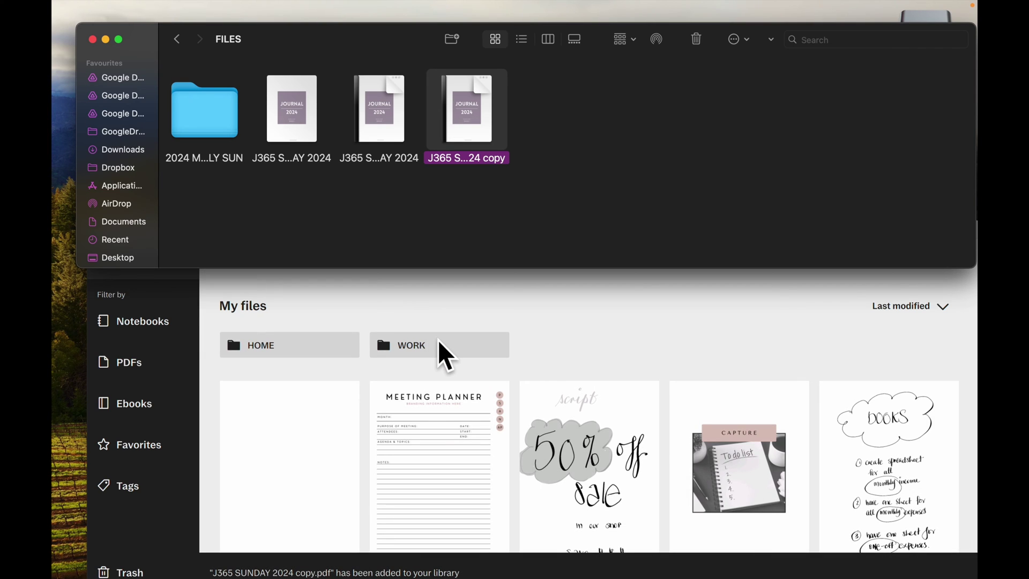
# Open the WORK folder in reMarkable and make its window much taller
pyautogui.click(439, 343)
pyautogui.doubleClick(438, 343)
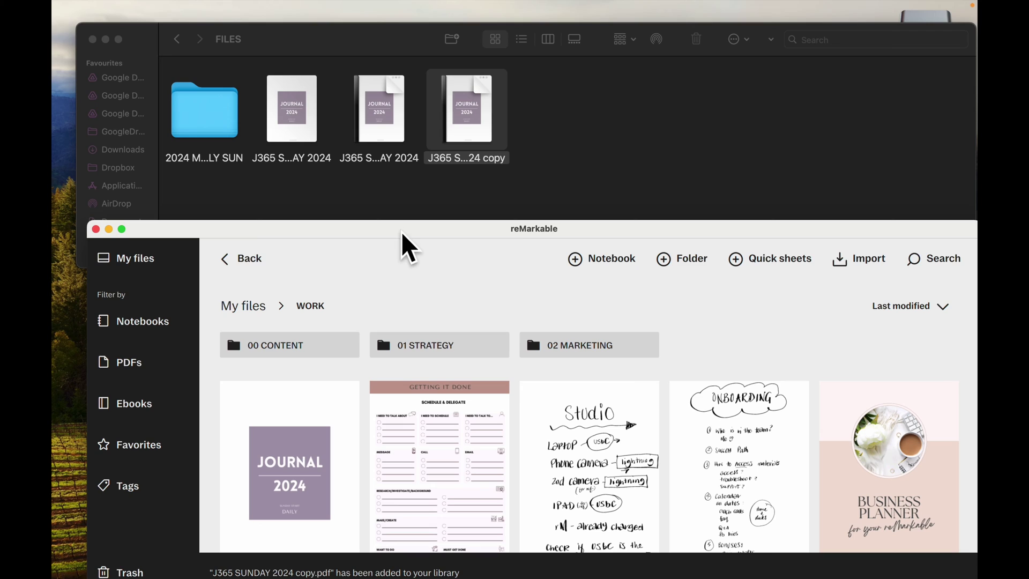
pyautogui.click(397, 215)
pyautogui.click(422, 278)
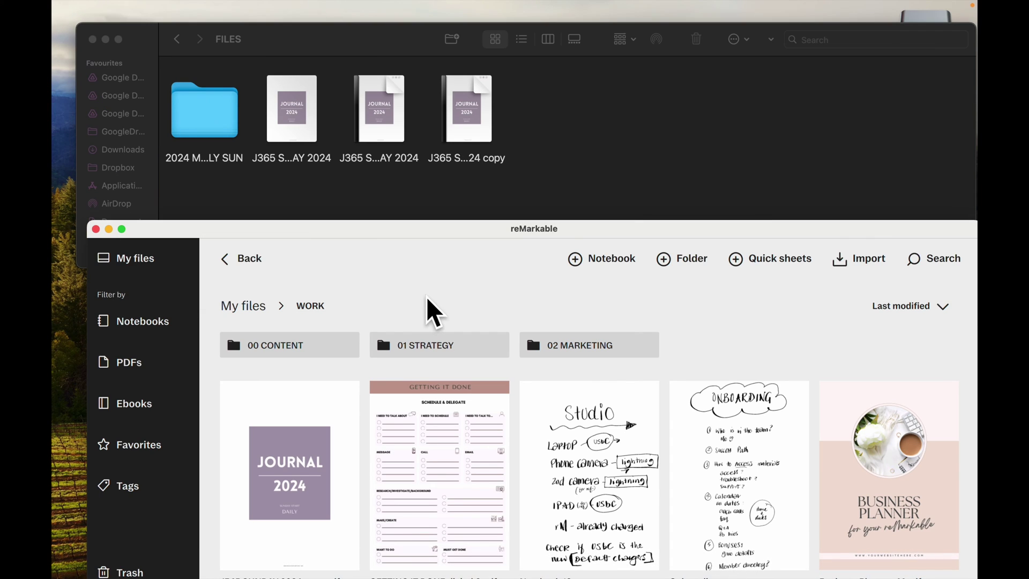
pyautogui.click(418, 216)
pyautogui.click(441, 282)
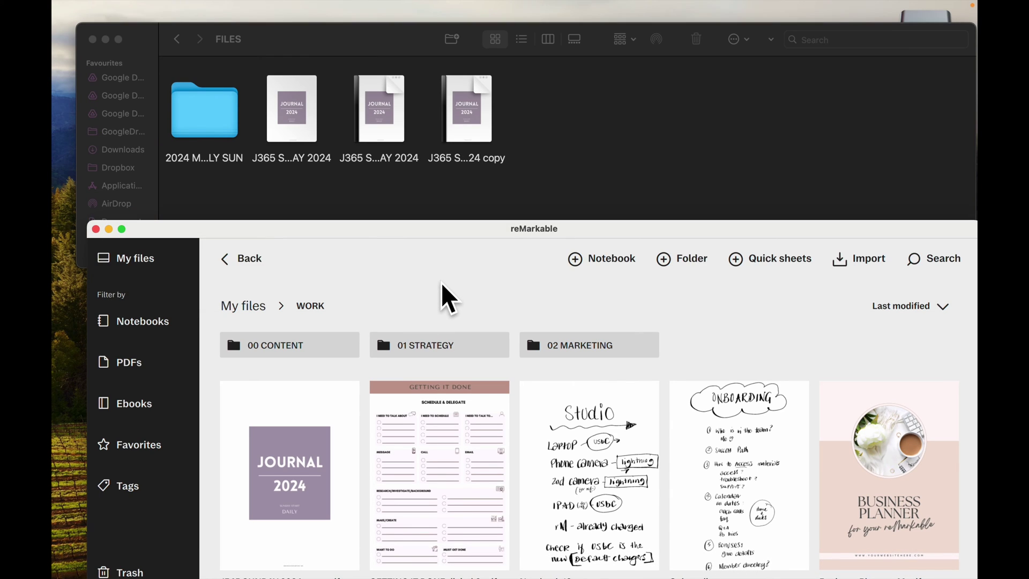
pyautogui.moveTo(427, 219); pyautogui.dragTo(425, 27)
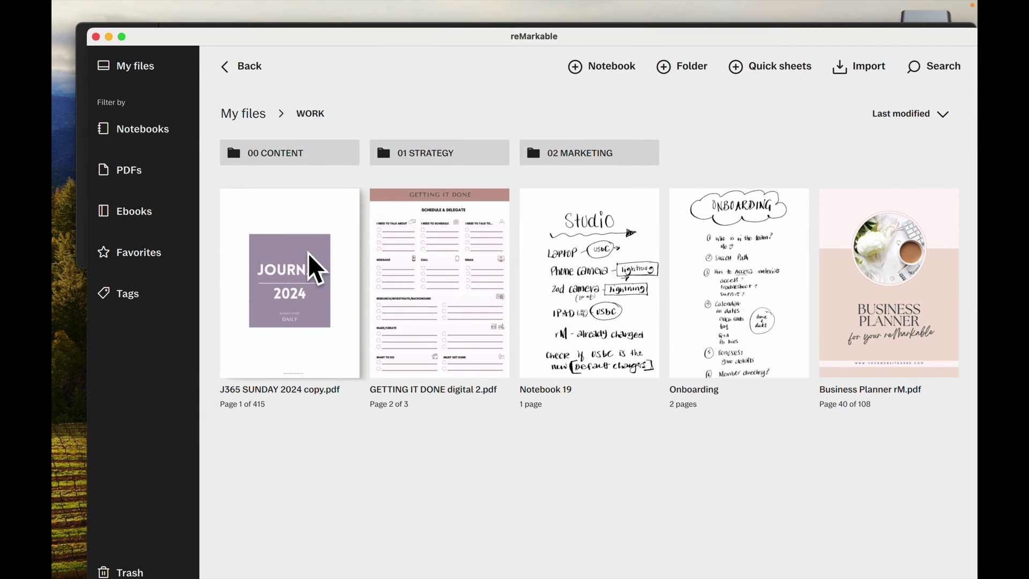
# Open J365 SUNDAY 2024 copy.pdf and follow Index > Journalling Calendar to February 1
pyautogui.click(292, 306)
pyautogui.click(284, 291)
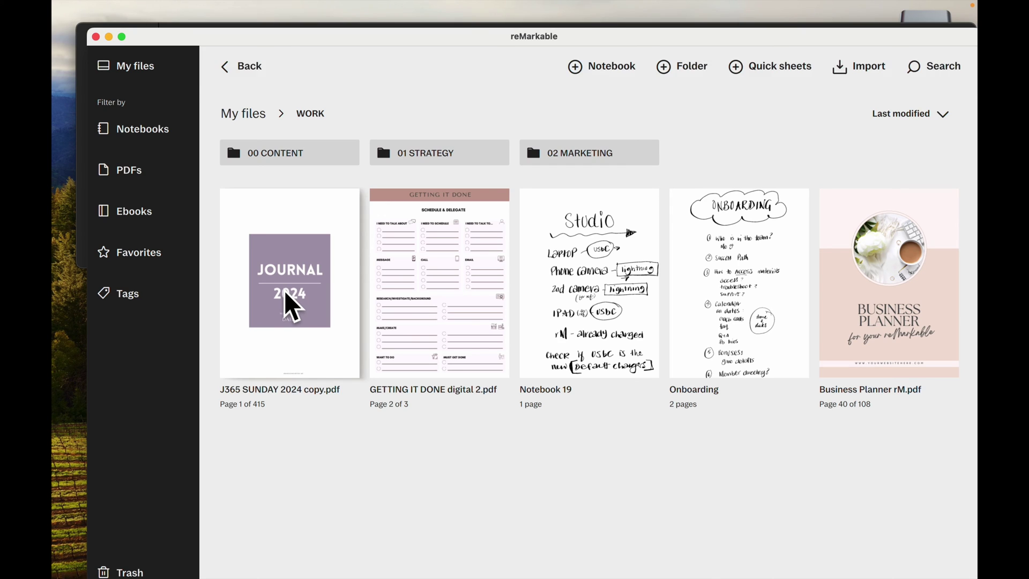
pyautogui.click(284, 291)
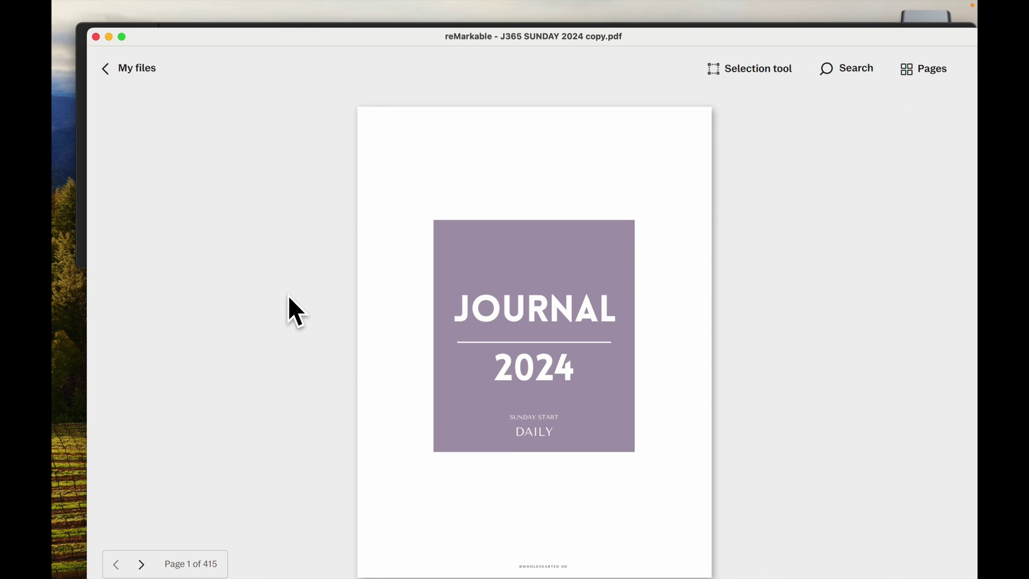
pyautogui.click(542, 315)
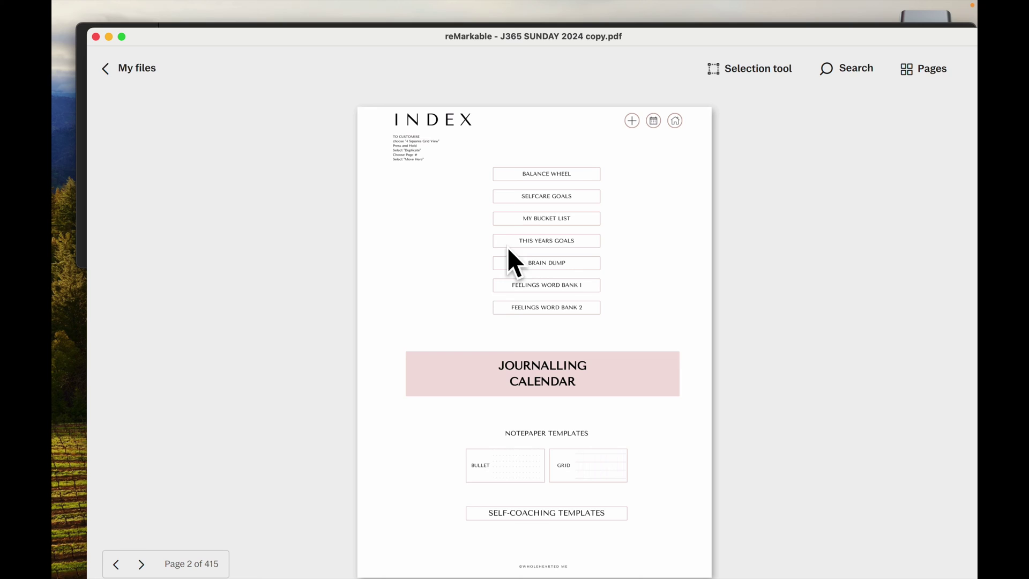
pyautogui.click(563, 382)
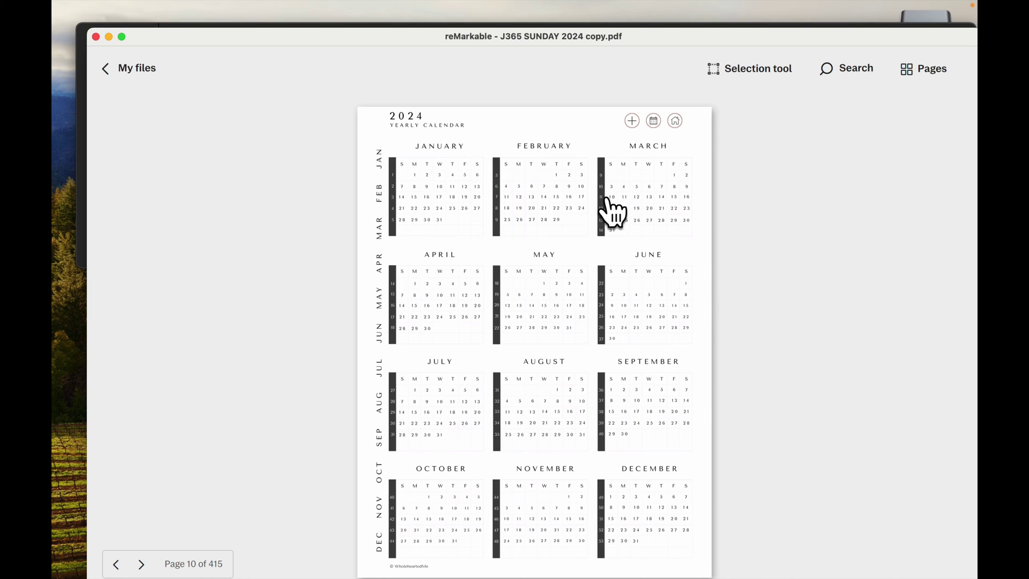
pyautogui.click(558, 175)
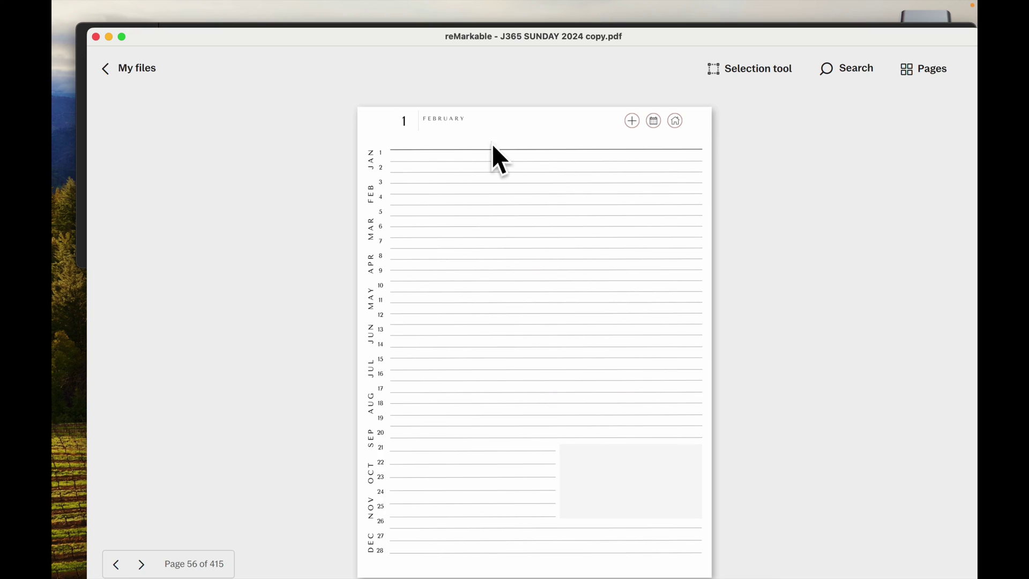
# Page through the TODAY planner to February 2, test calendar links to February 3 and June 1
pyautogui.click(142, 565)
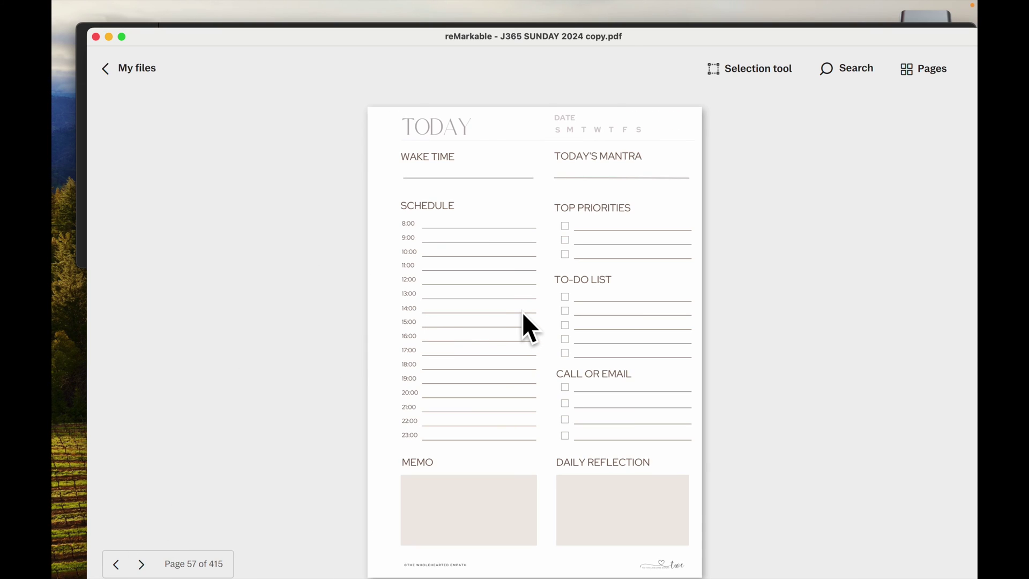
pyautogui.click(144, 570)
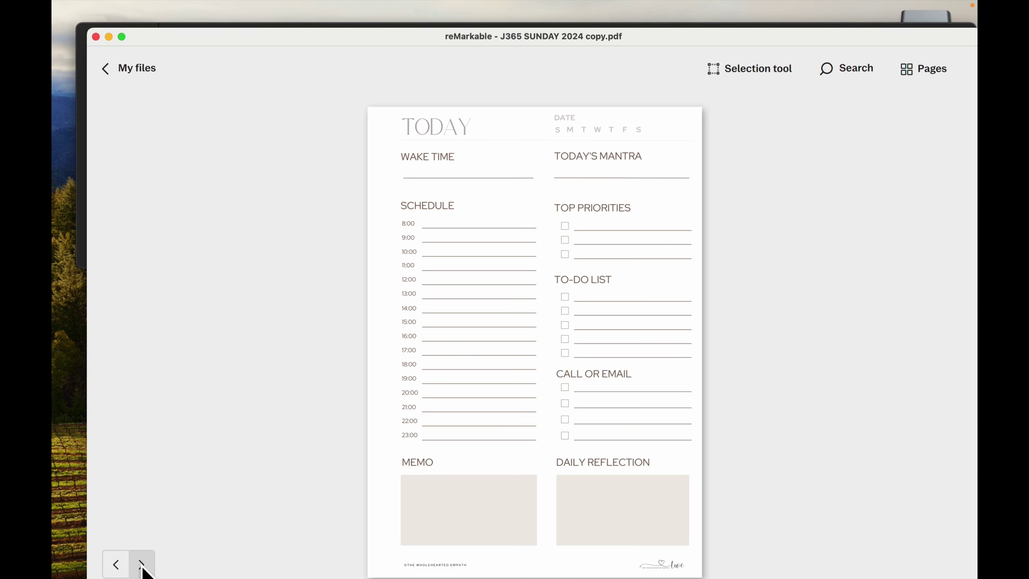
pyautogui.click(144, 569)
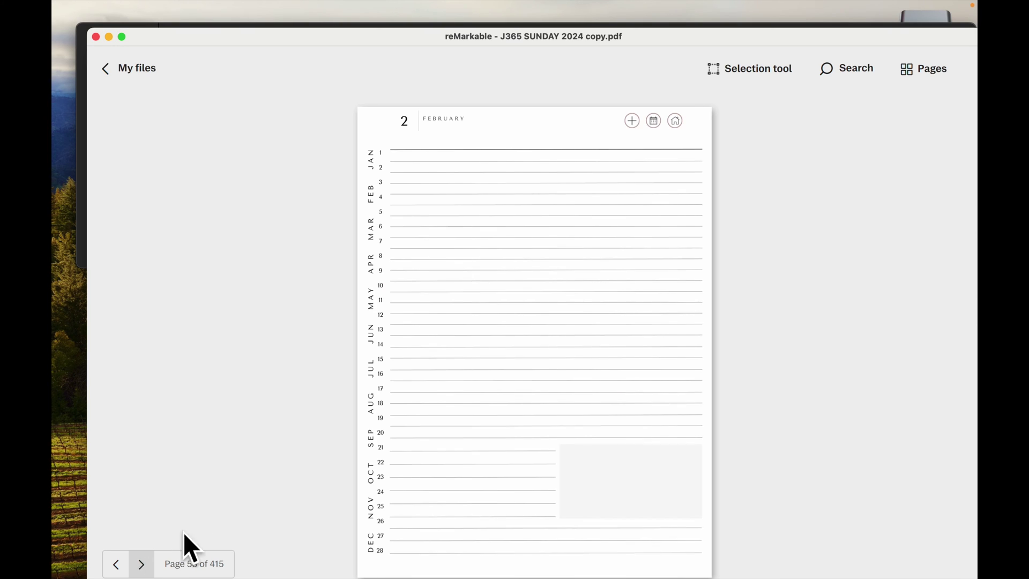
pyautogui.click(656, 121)
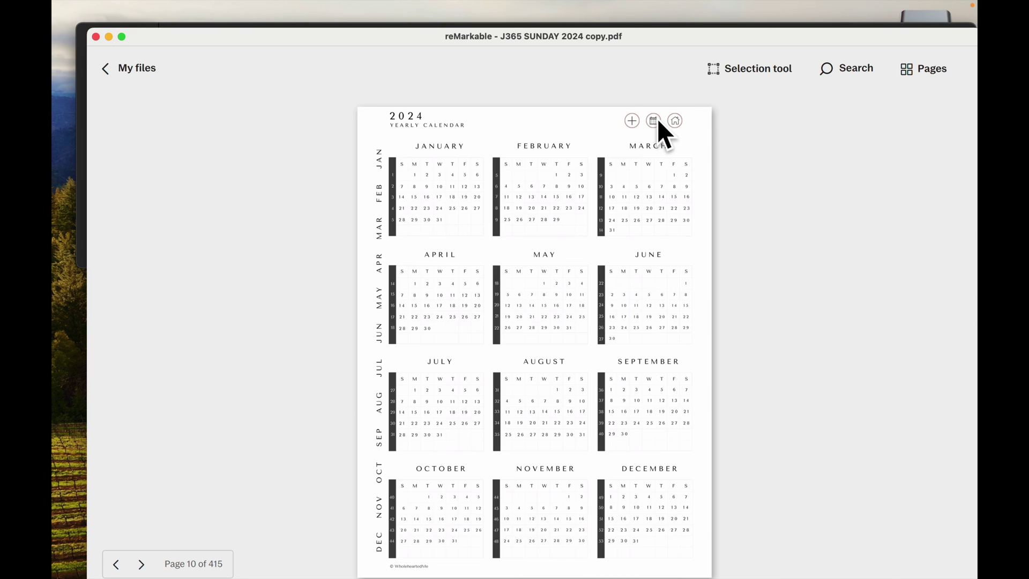
pyautogui.click(582, 177)
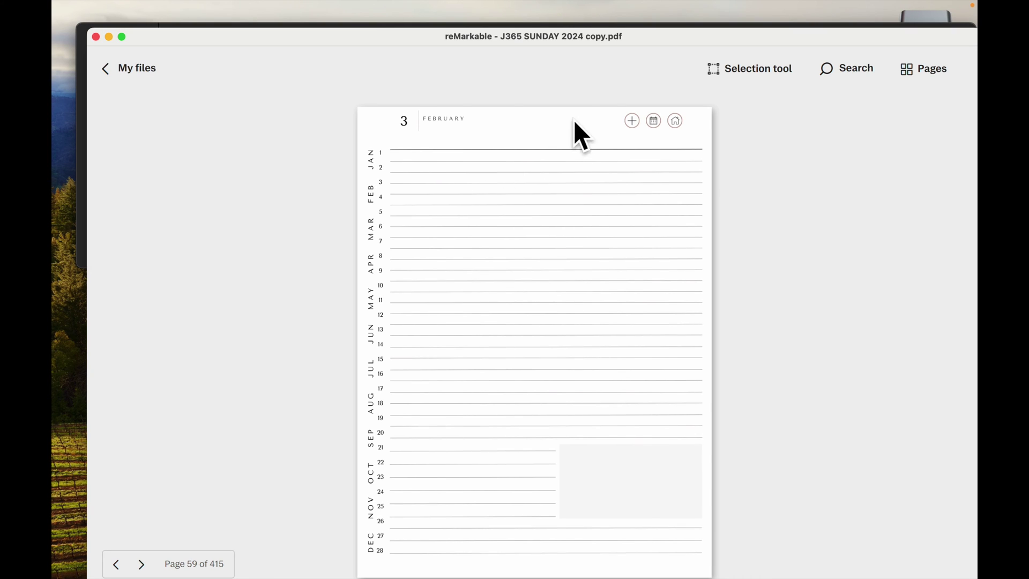
pyautogui.click(655, 121)
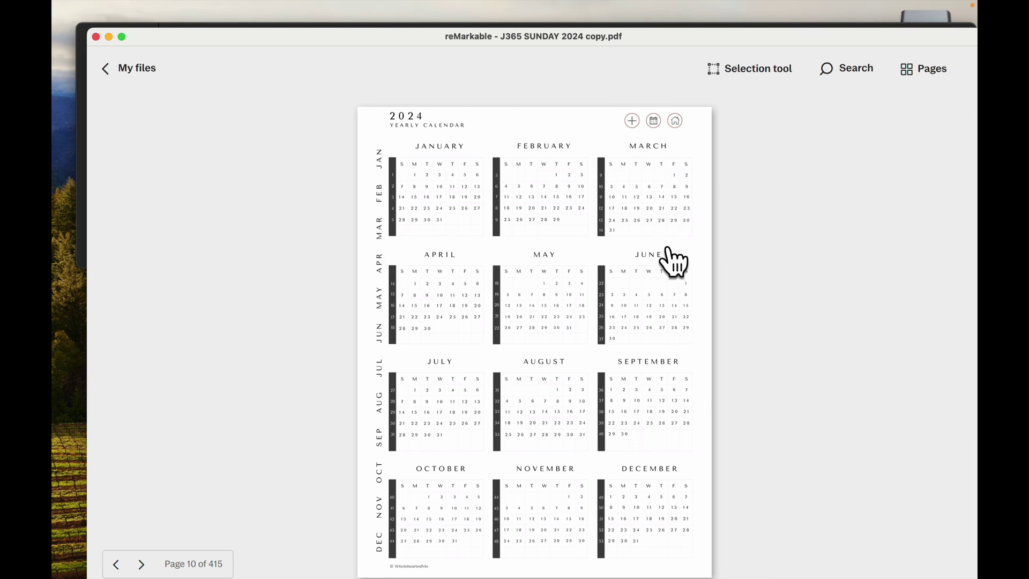
pyautogui.click(687, 282)
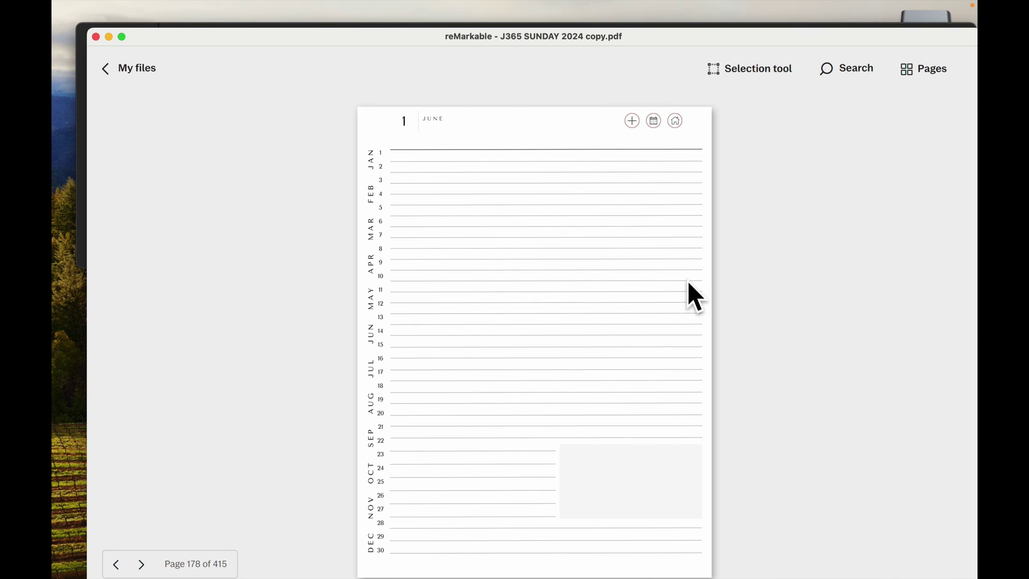
pyautogui.click(654, 122)
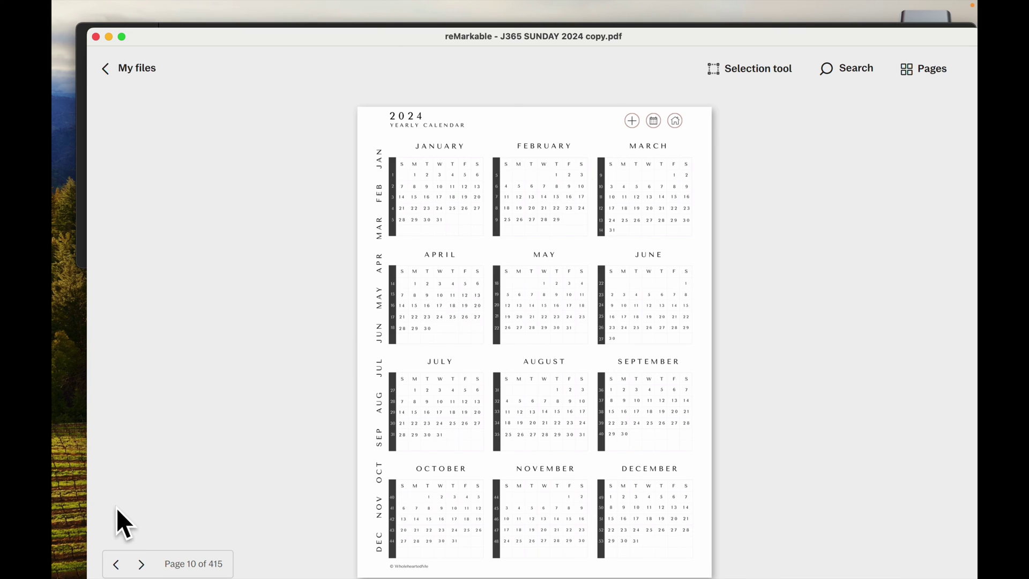
pyautogui.click(109, 65)
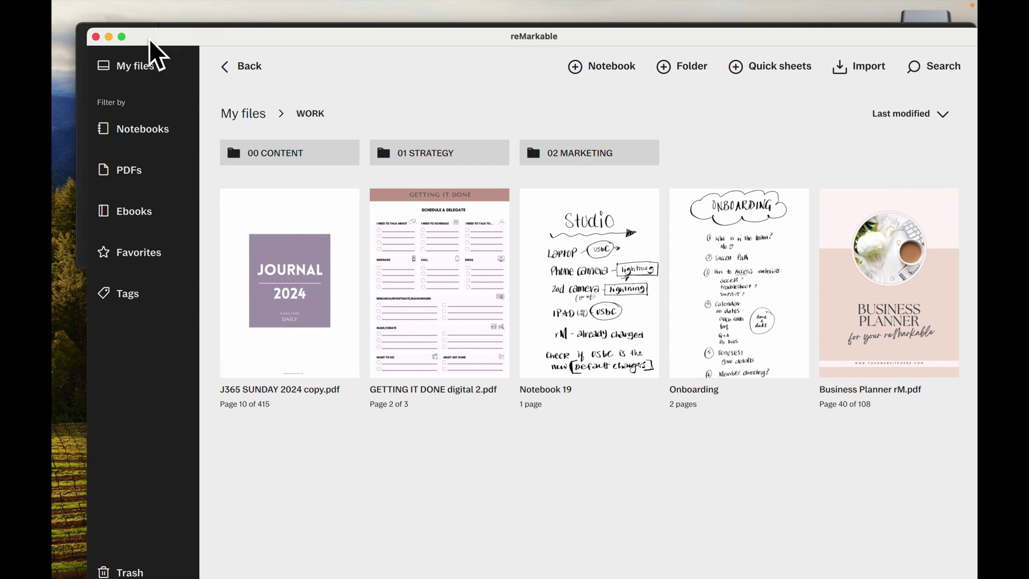
# Minimise the reMarkable window and close the Finder FILES window
pyautogui.click(109, 37)
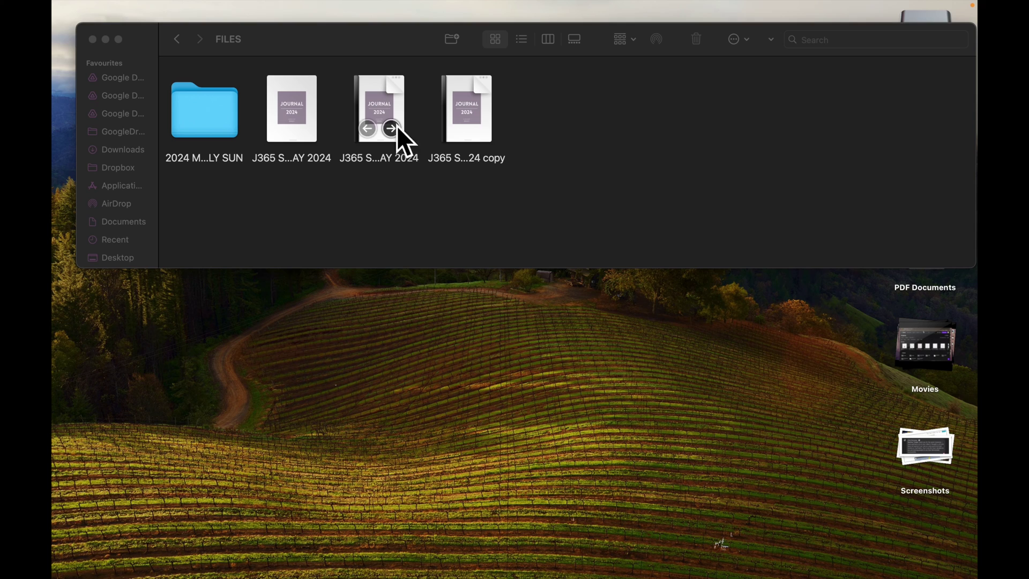
pyautogui.moveTo(476, 122)
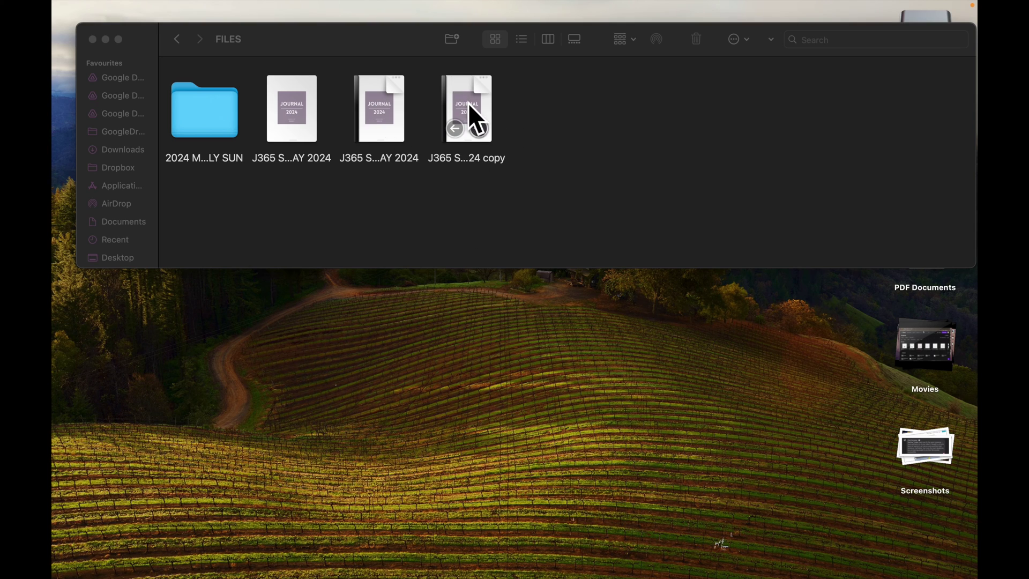
pyautogui.moveTo(461, 99)
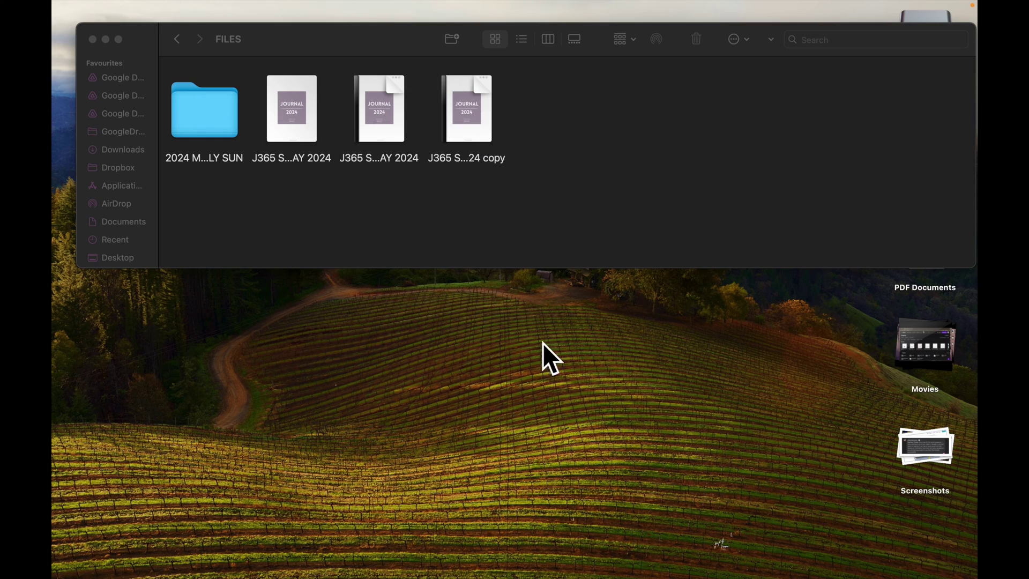
pyautogui.click(92, 40)
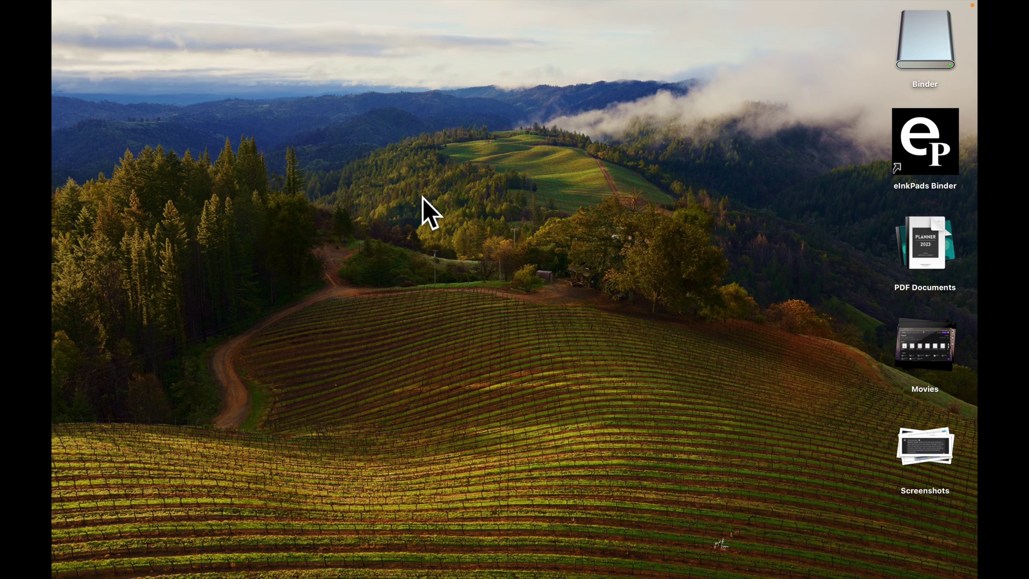